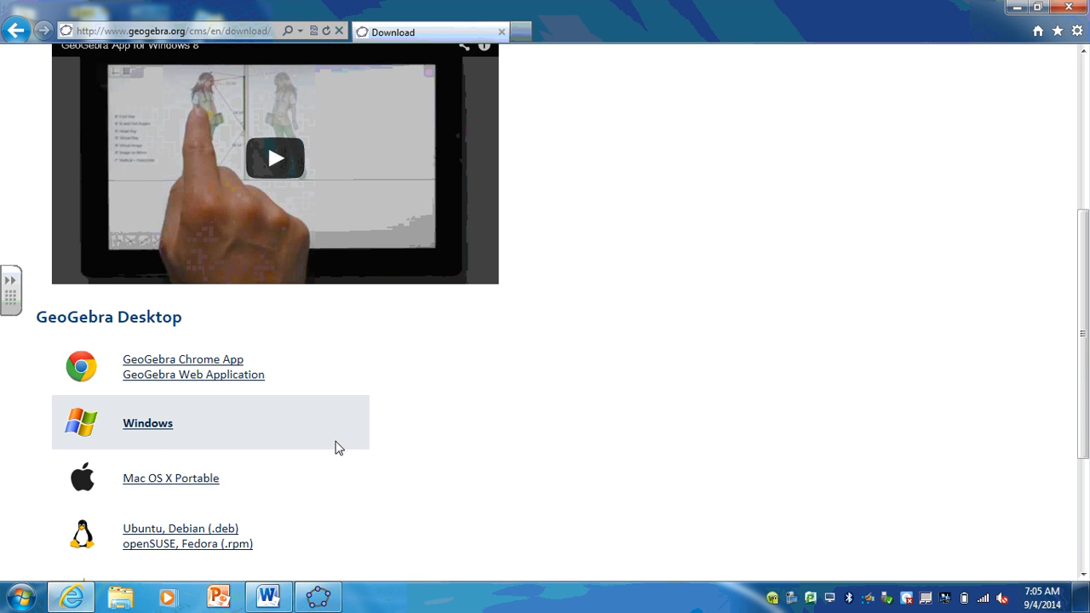
# Minimize the browser, switch to the Word document of Geogebra topics, and review its syntax slogan and Introduction Video topic list.
pyautogui.click(1014, 7)
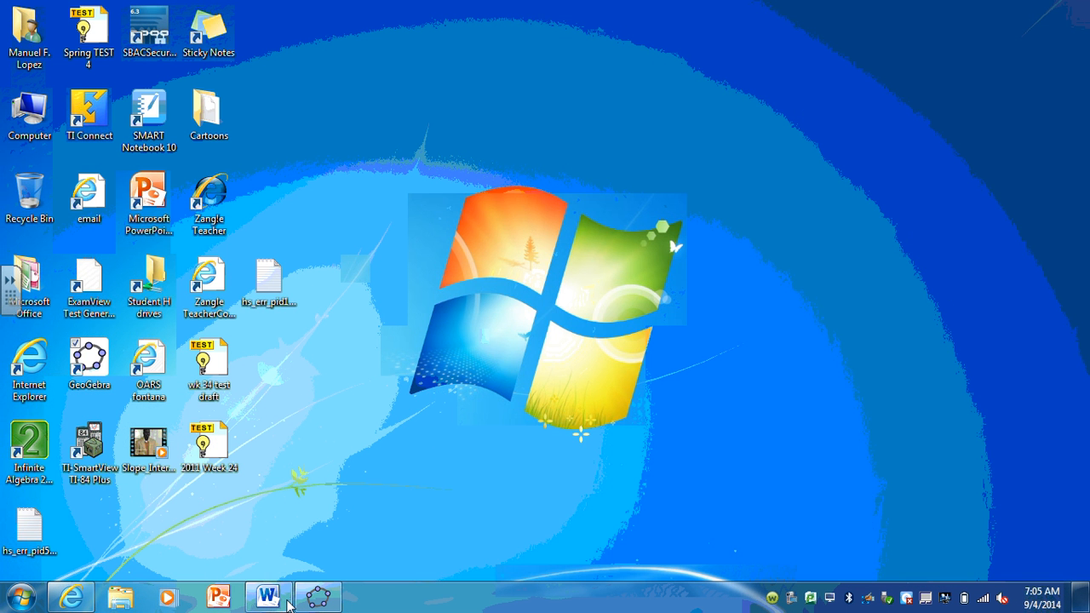
pyautogui.click(270, 599)
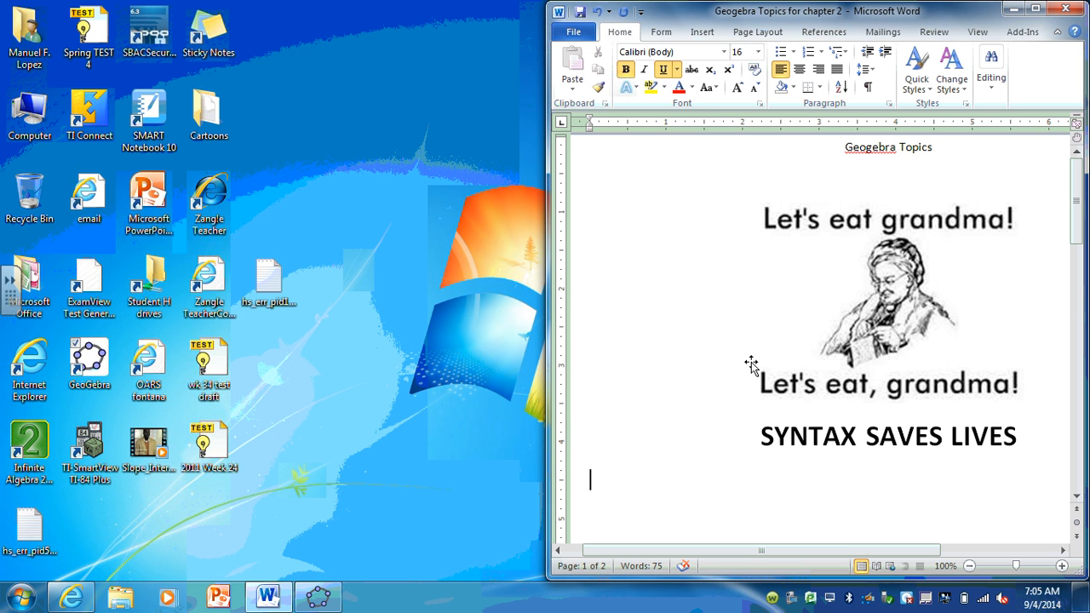
pyautogui.click(761, 437)
pyautogui.moveTo(761, 437); pyautogui.dragTo(857, 451)
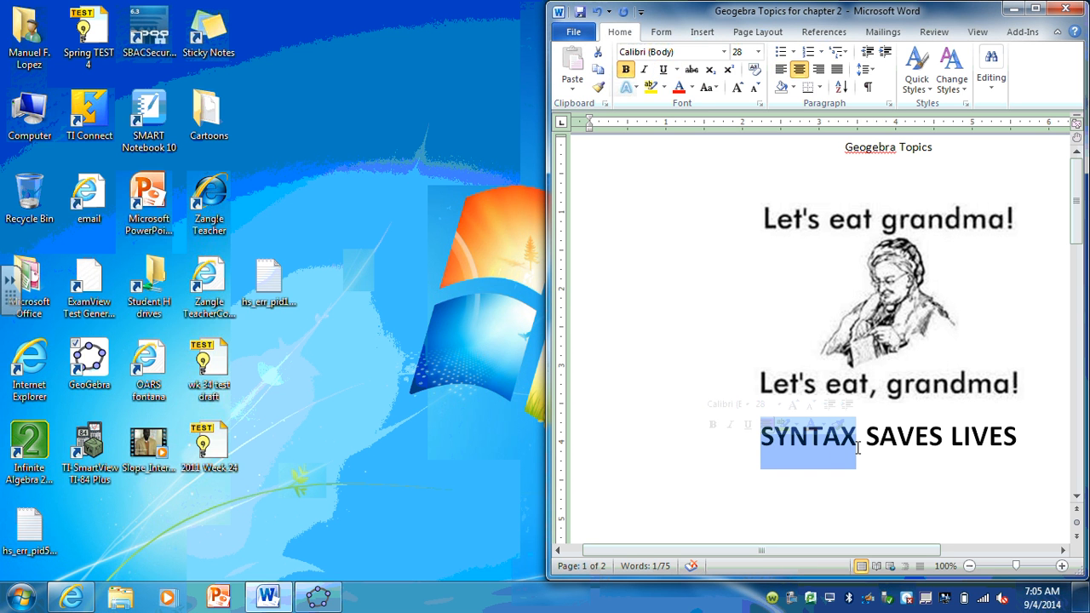
pyautogui.click(809, 452)
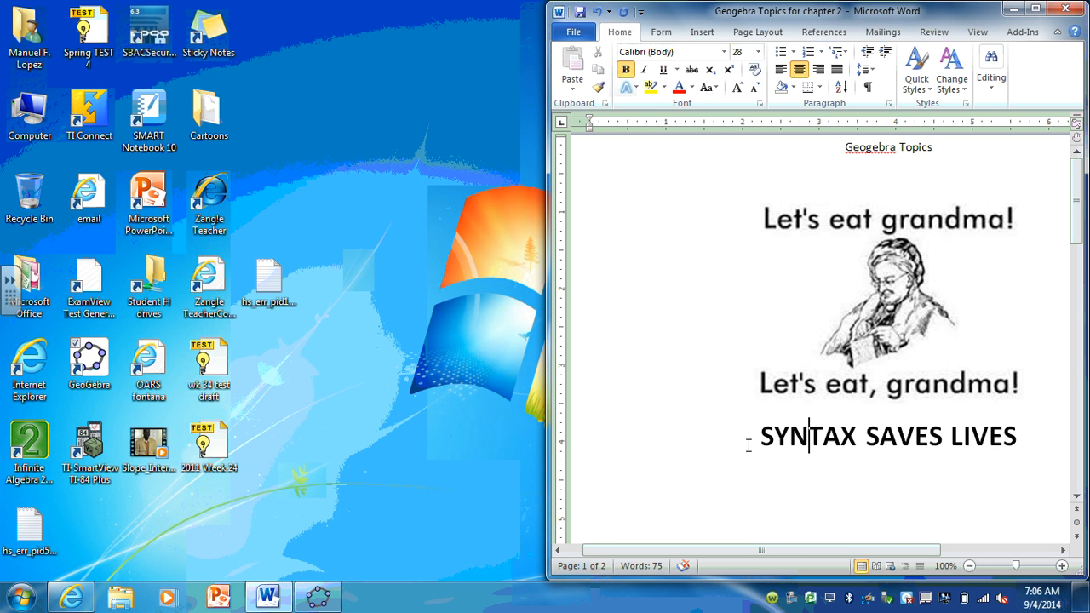
pyautogui.moveTo(761, 436); pyautogui.dragTo(971, 443)
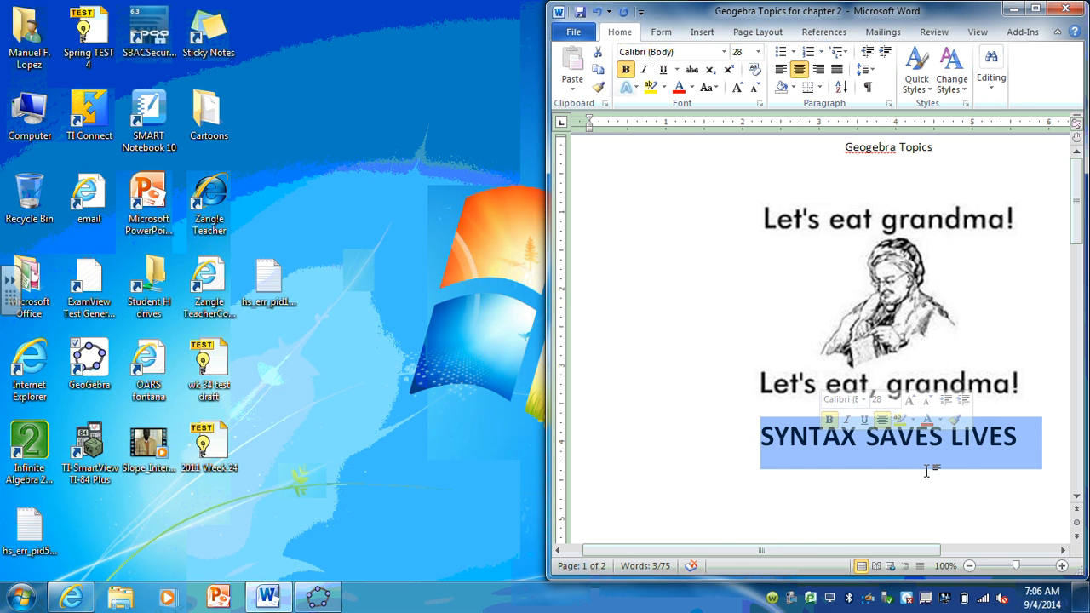
pyautogui.click(898, 479)
pyautogui.scroll(-5, 897, 479)
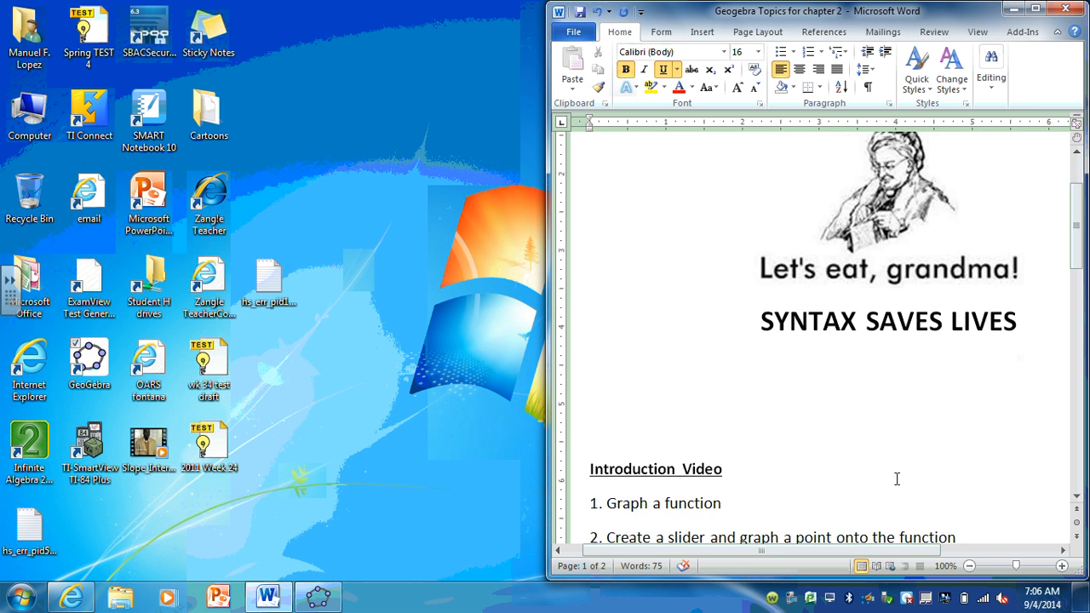
pyautogui.scroll(-1, 892, 480)
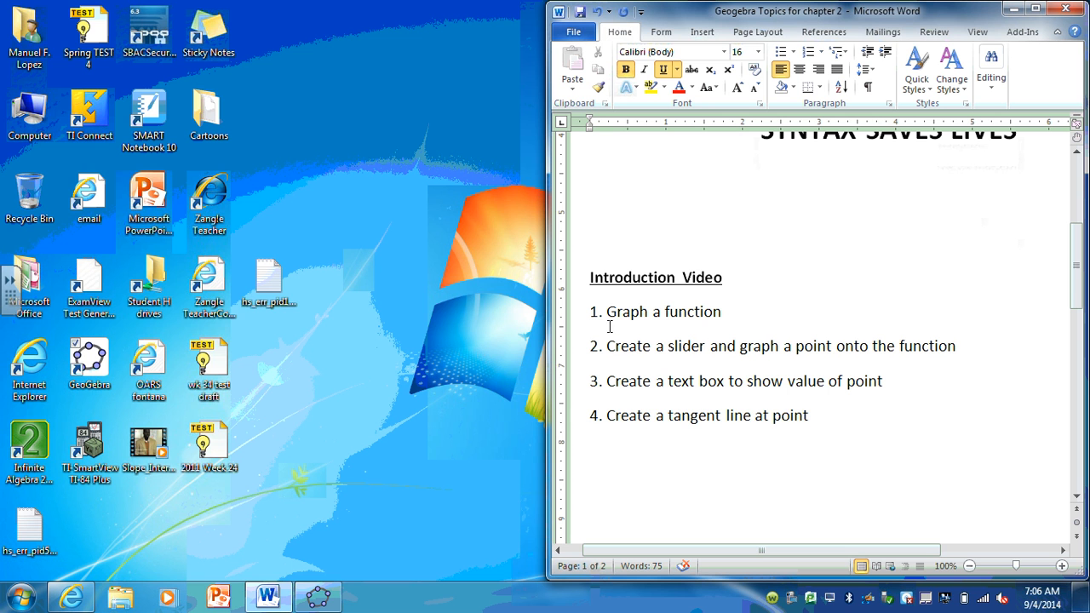
# Switch to GeoGebra, restore its window, and move and shorten it so the Word topic list stays readable alongside.
pyautogui.click(318, 597)
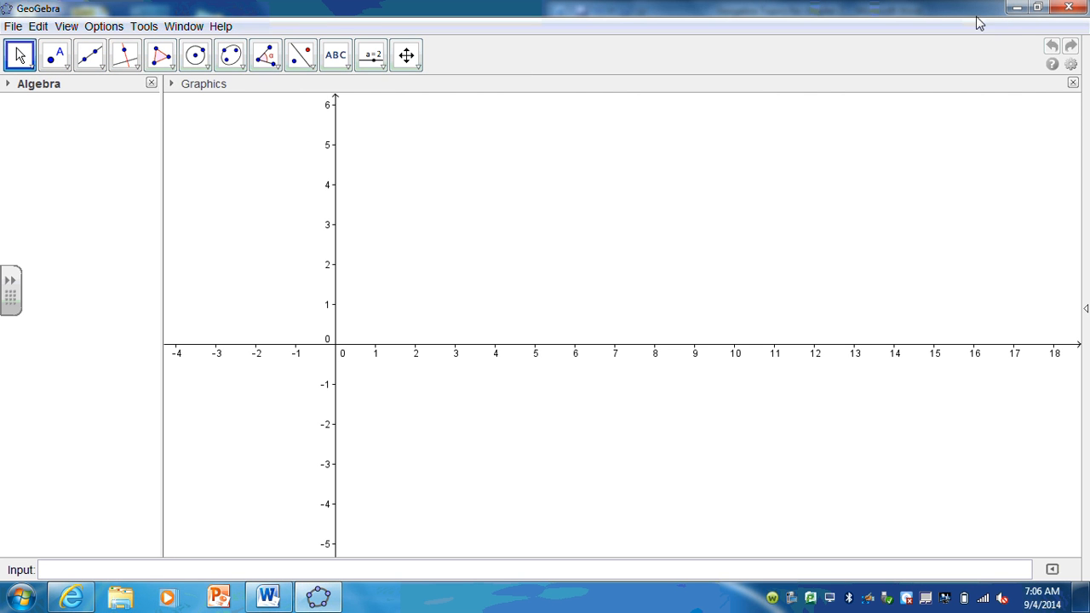
pyautogui.click(1038, 7)
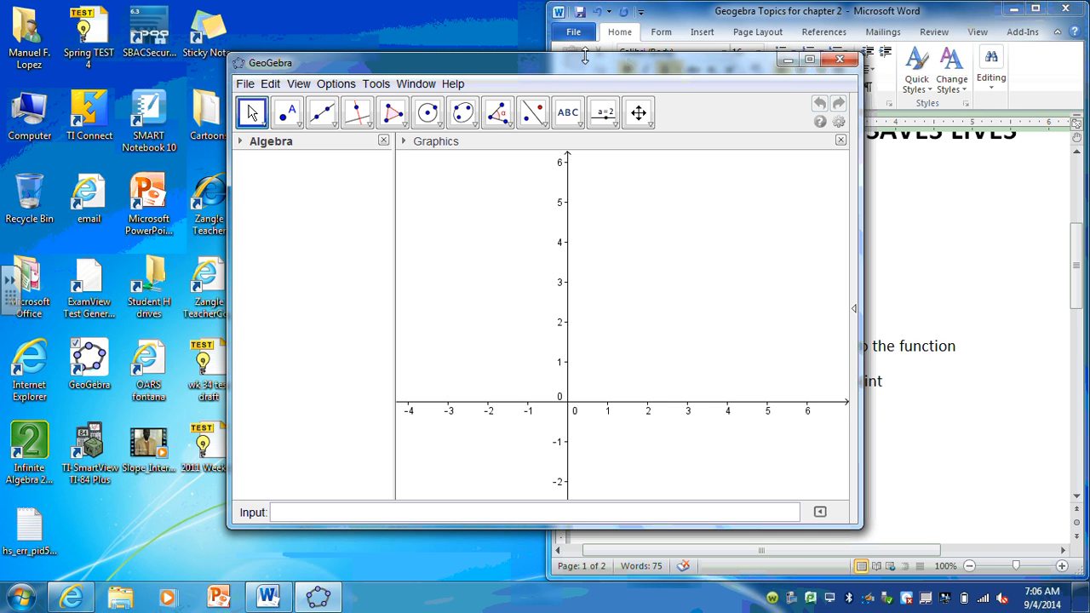
pyautogui.moveTo(532, 67); pyautogui.dragTo(310, 29)
pyautogui.moveTo(323, 484); pyautogui.dragTo(325, 407)
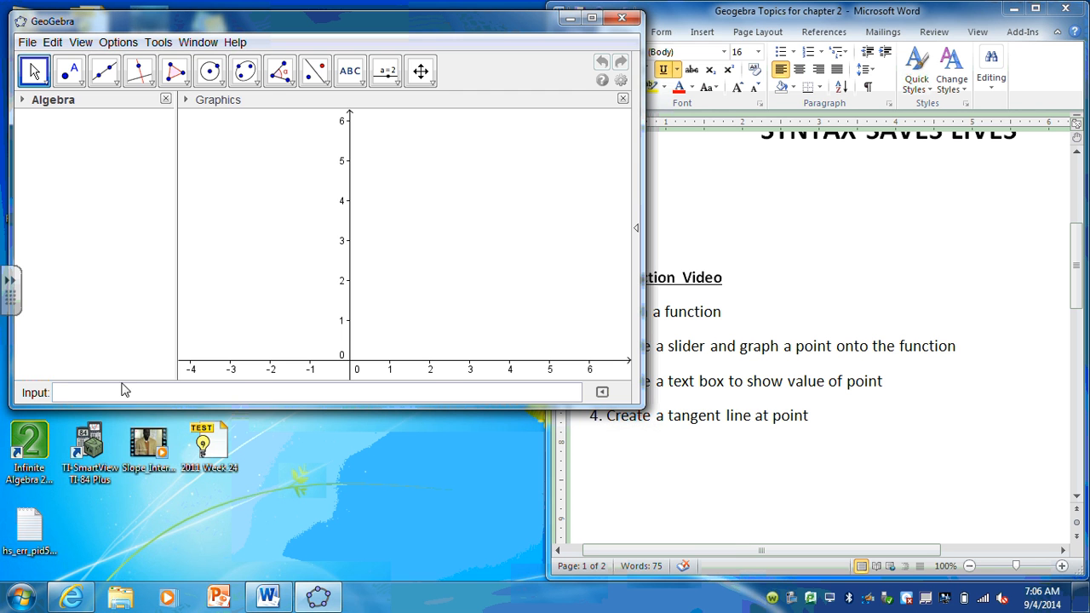
# Graph the function f(x)=x^2+4x-8.
pyautogui.click(67, 396)
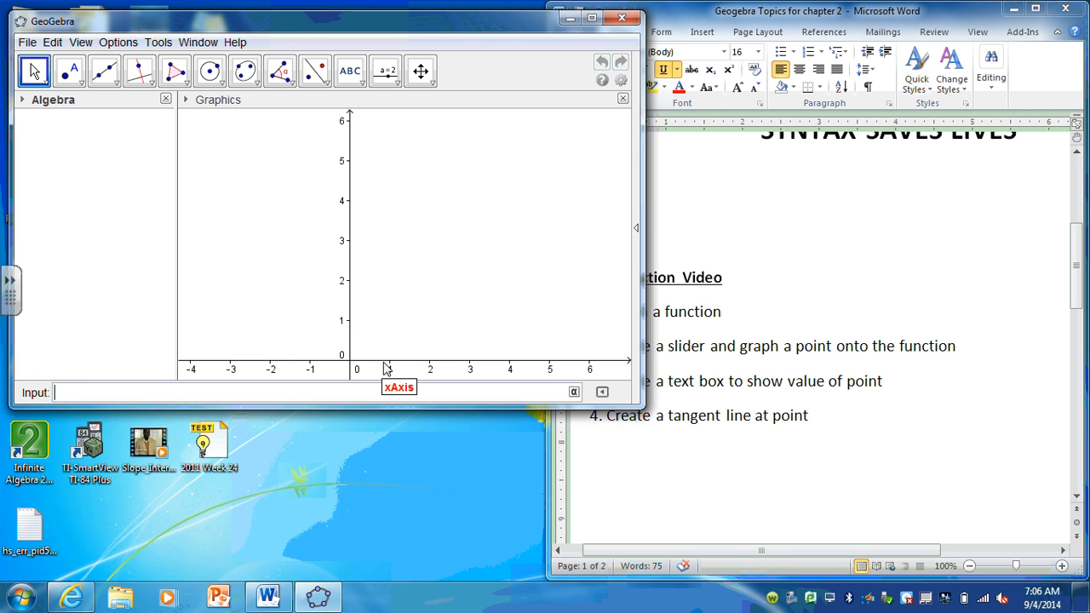
pyautogui.write('f(x)=')
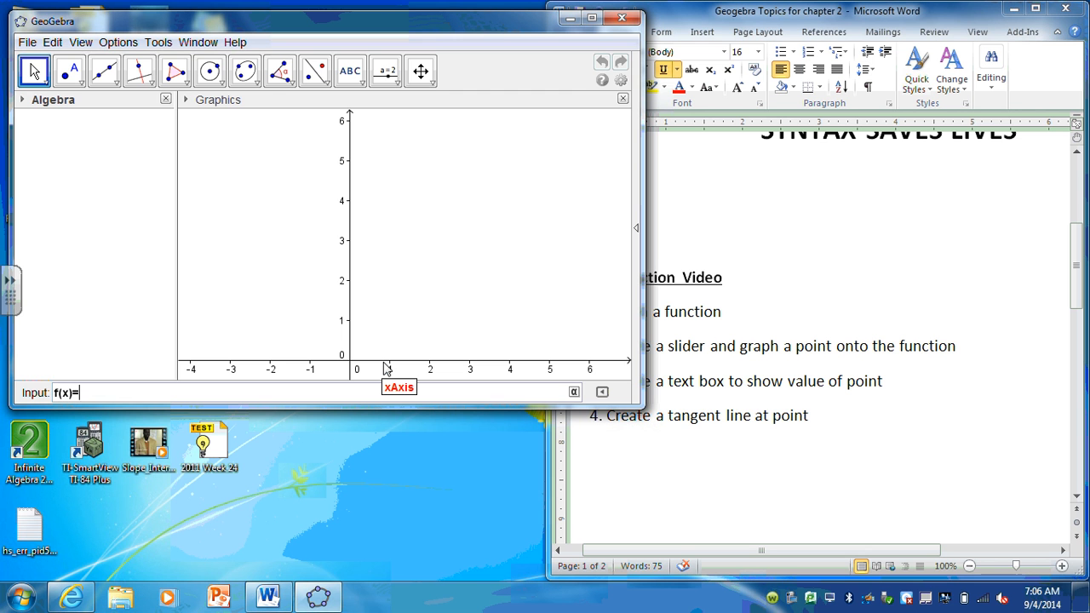
pyautogui.write('x^2+4x-8')
pyautogui.press('Return')
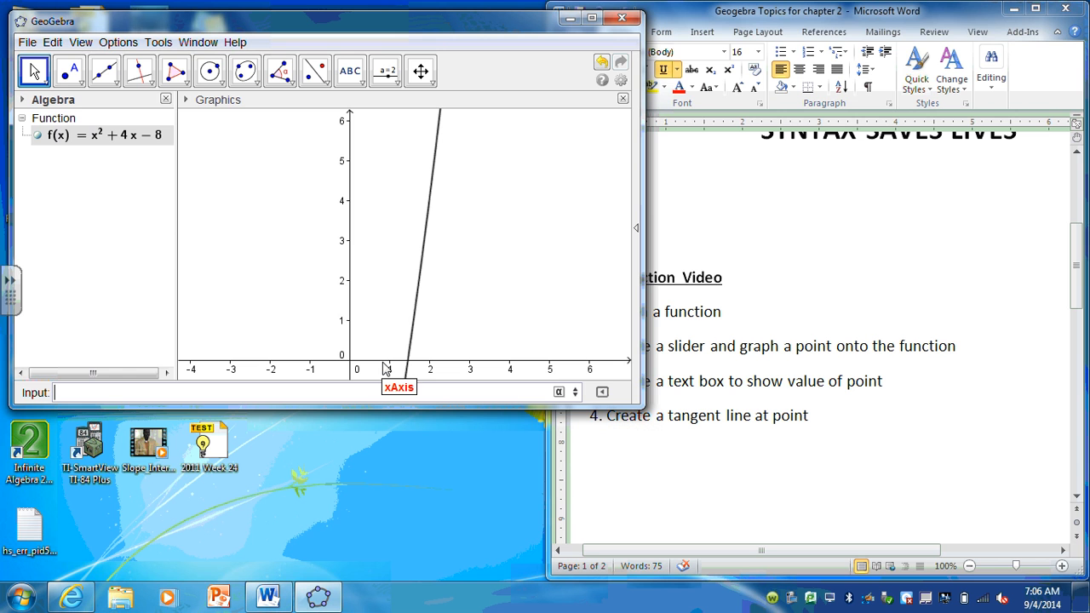
# Maximize the window, then reposition the graph and compress the y-axis scale to fit the parabola's vertex and both x-intercepts.
pyautogui.click(592, 17)
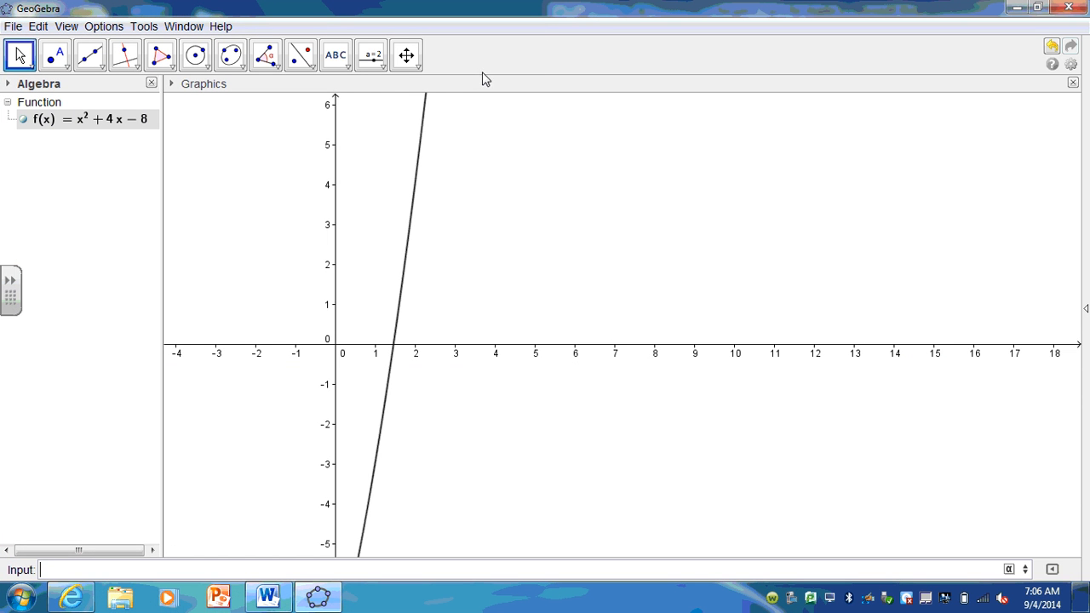
pyautogui.click(406, 56)
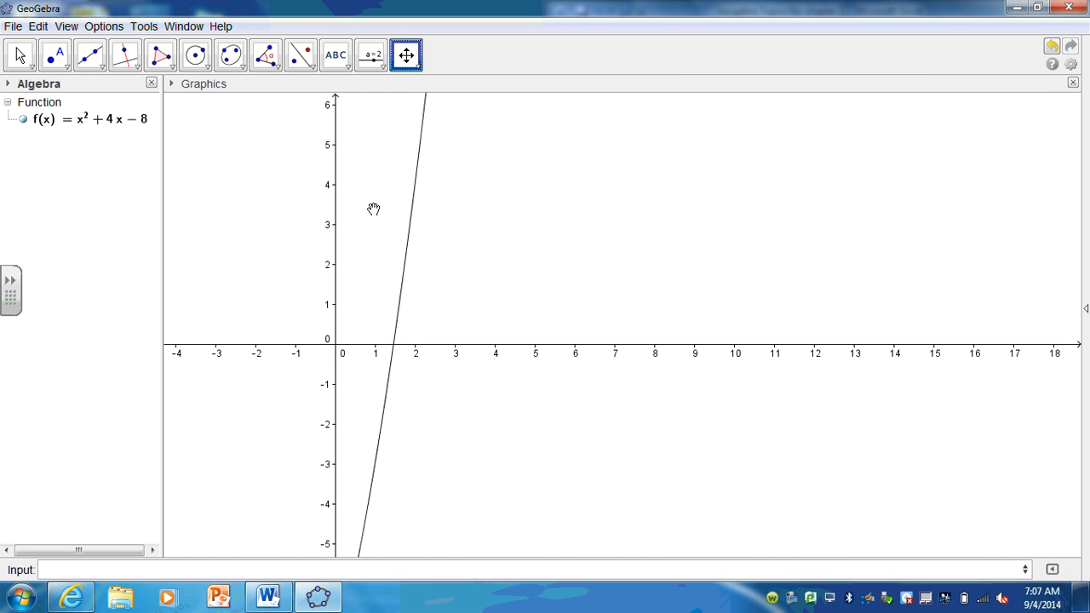
pyautogui.moveTo(373, 207); pyautogui.dragTo(586, 184)
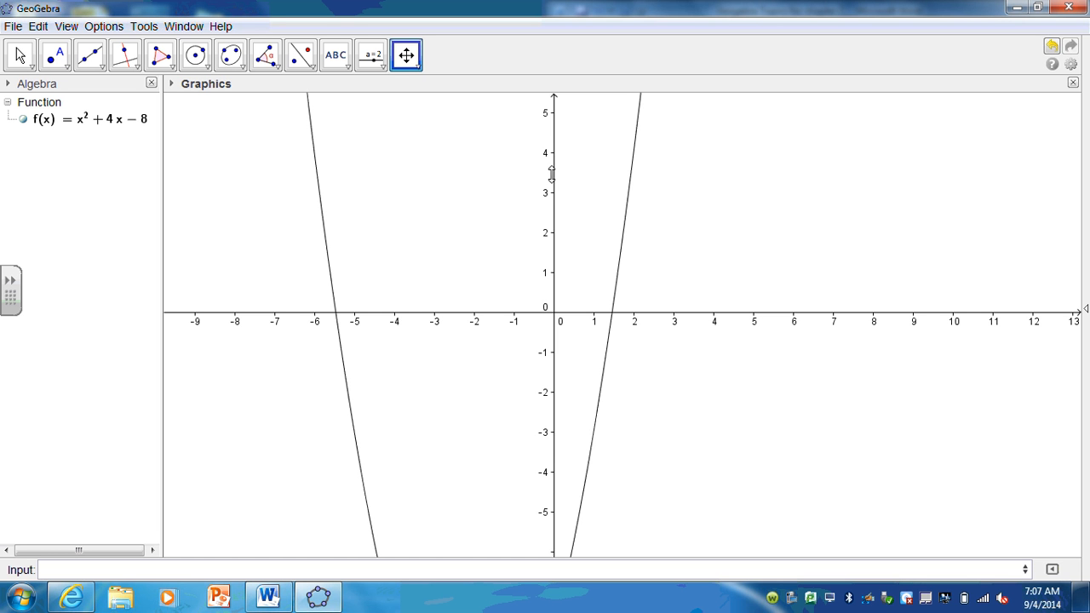
pyautogui.moveTo(554, 174); pyautogui.dragTo(550, 278)
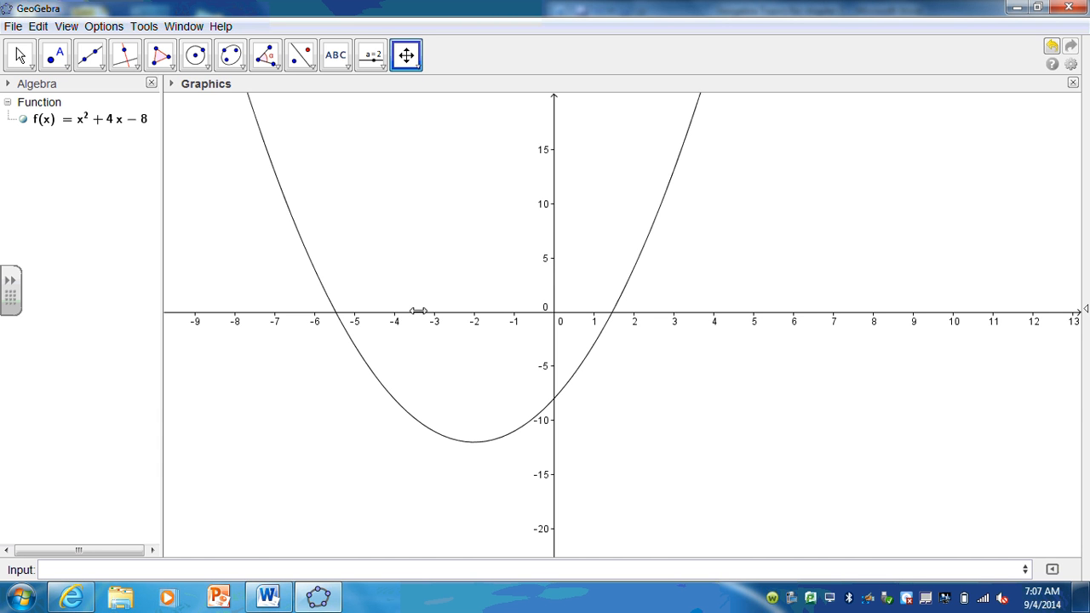
pyautogui.moveTo(417, 312)
pyautogui.mouseDown()
pyautogui.moveTo(472, 313)
pyautogui.moveTo(418, 314)
pyautogui.mouseUp()
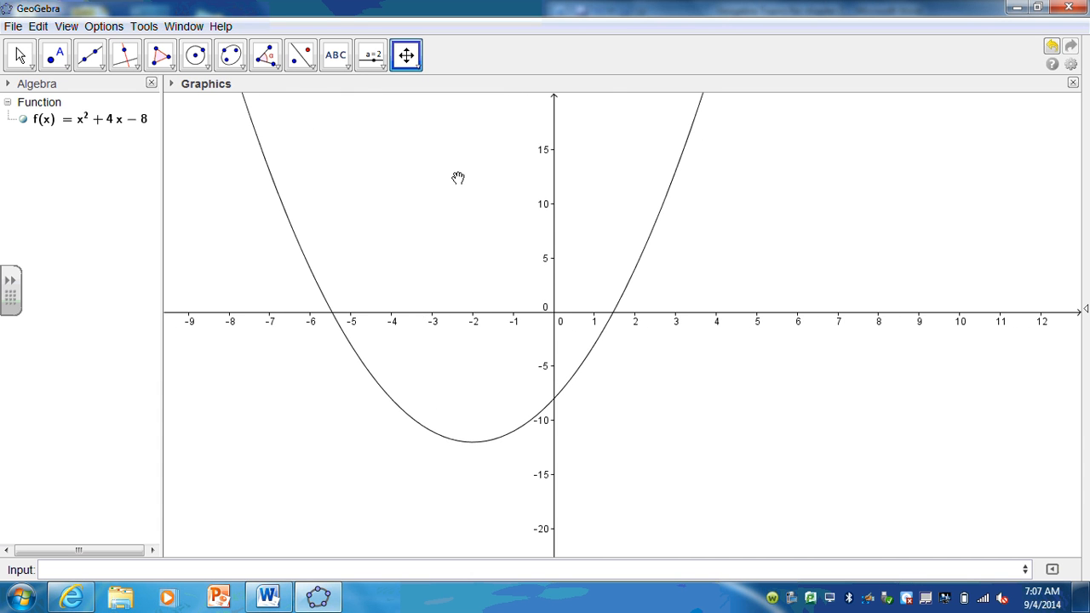
pyautogui.moveTo(439, 179); pyautogui.dragTo(440, 206)
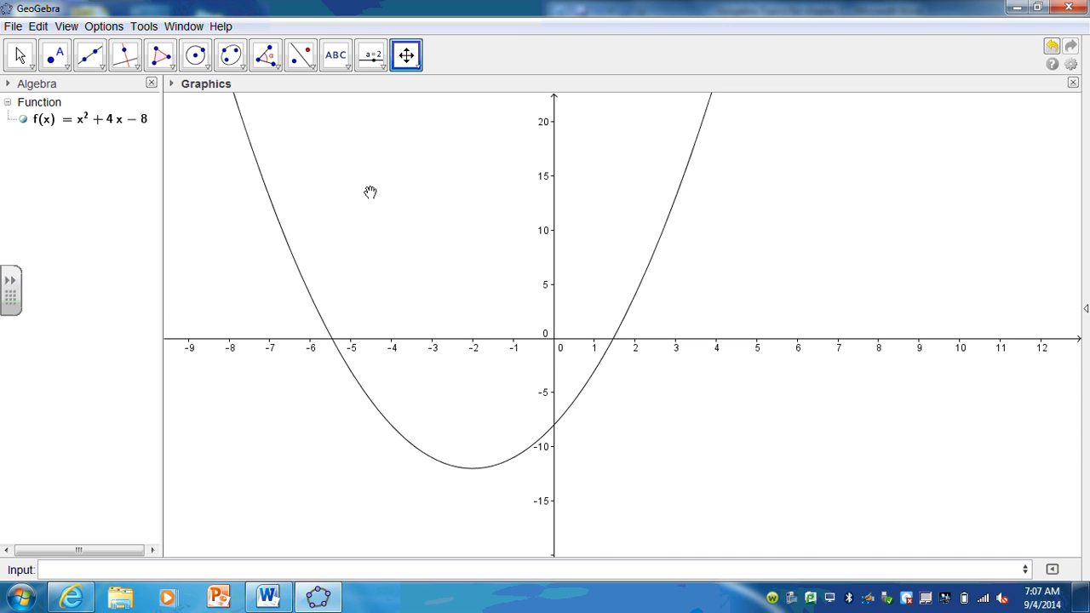
# Create a number slider named xvalue in the empty area right of the parabola, with minimum -20 and maximum 20.
pyautogui.moveTo(545, 6); pyautogui.dragTo(1, 51)
pyautogui.click(613, 348)
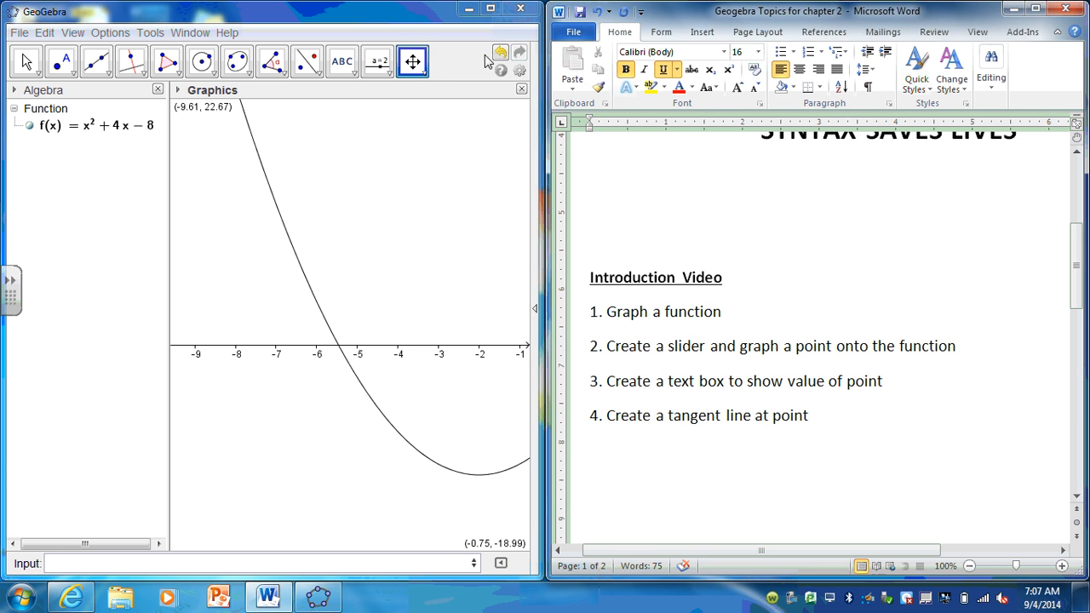
pyautogui.click(490, 8)
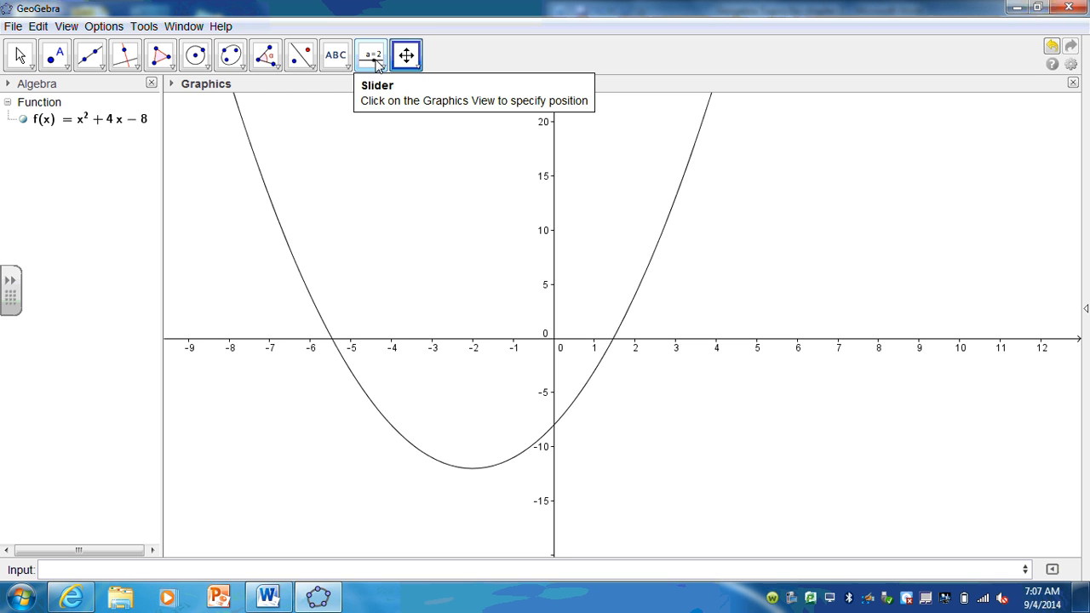
pyautogui.click(372, 65)
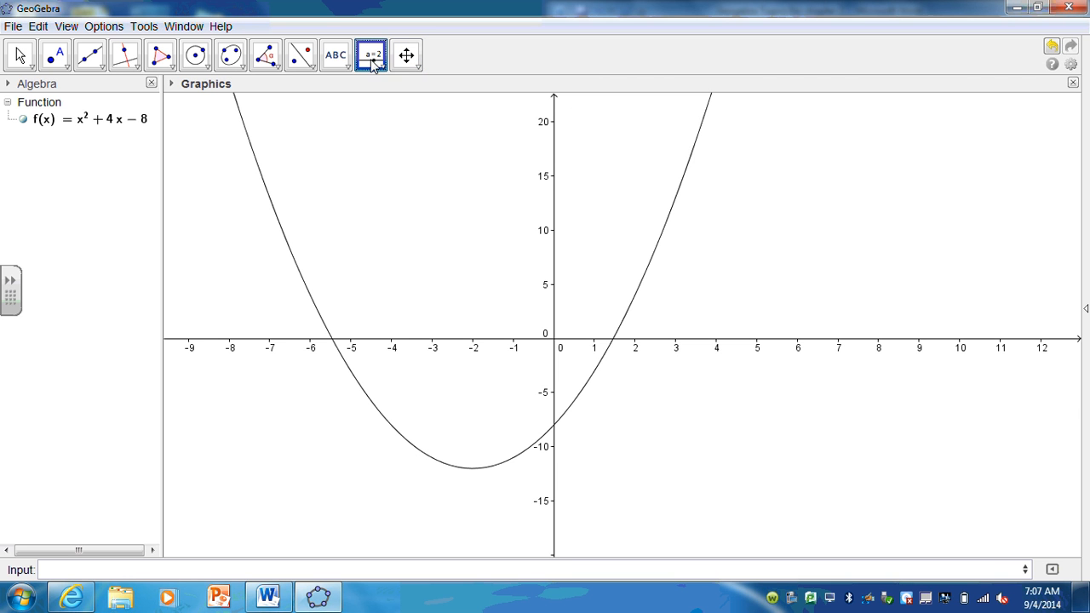
pyautogui.click(788, 124)
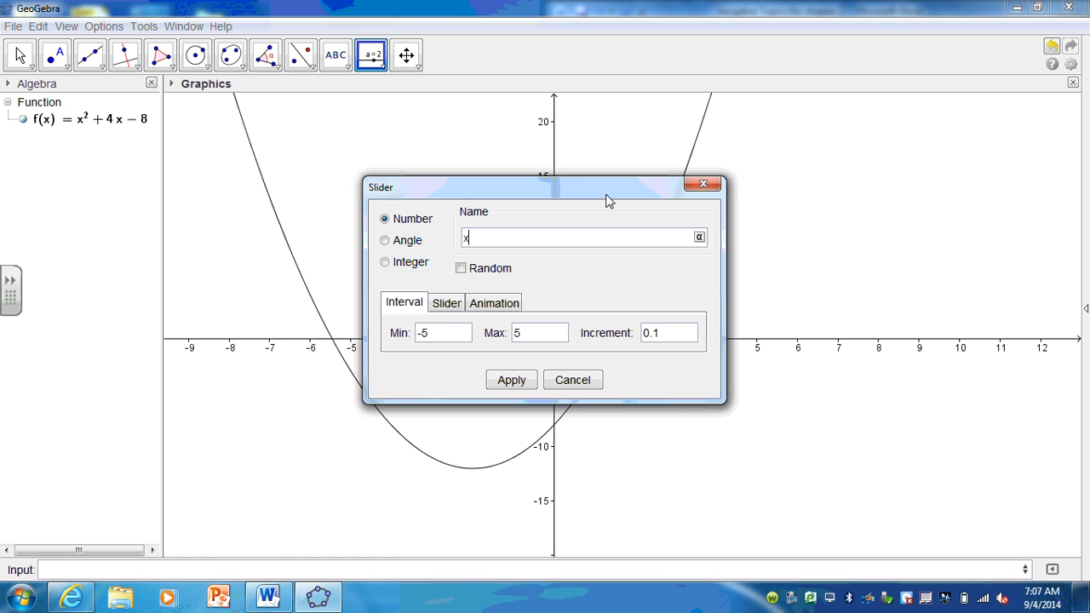
pyautogui.write('xvalue')
pyautogui.click(437, 336)
pyautogui.write('-')
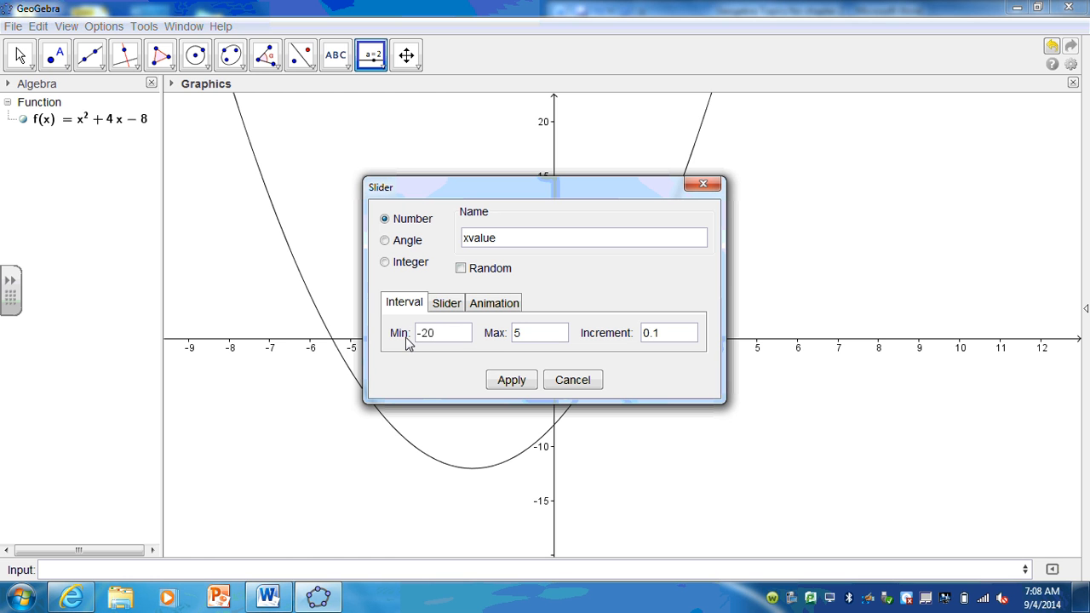
pyautogui.click(519, 339)
pyautogui.write('20')
pyautogui.click(512, 379)
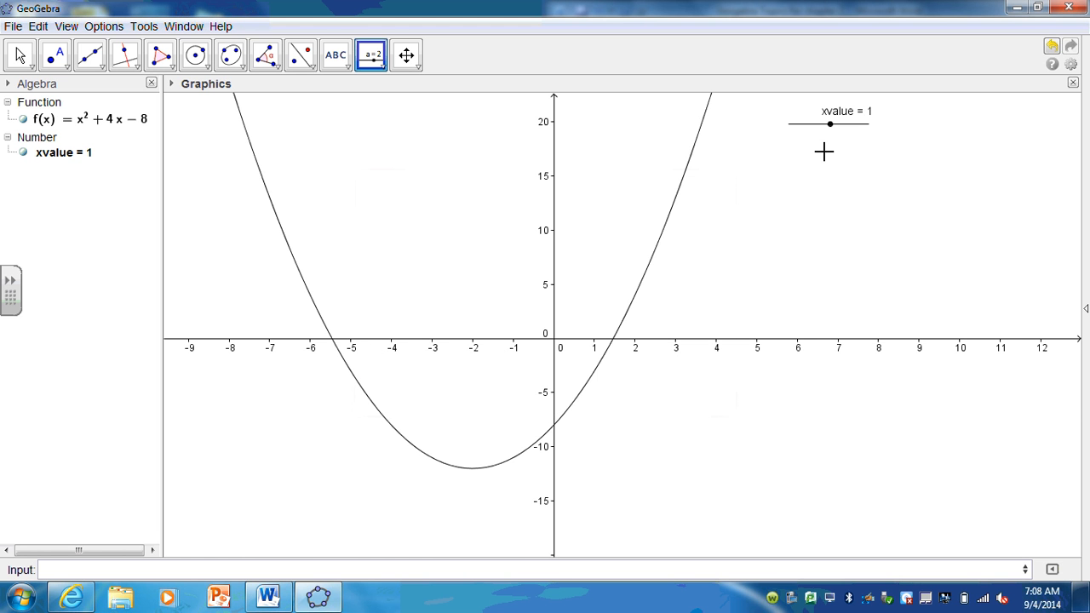
# Activate the Move tool and set the xvalue slider to 3.6.
pyautogui.click(19, 56)
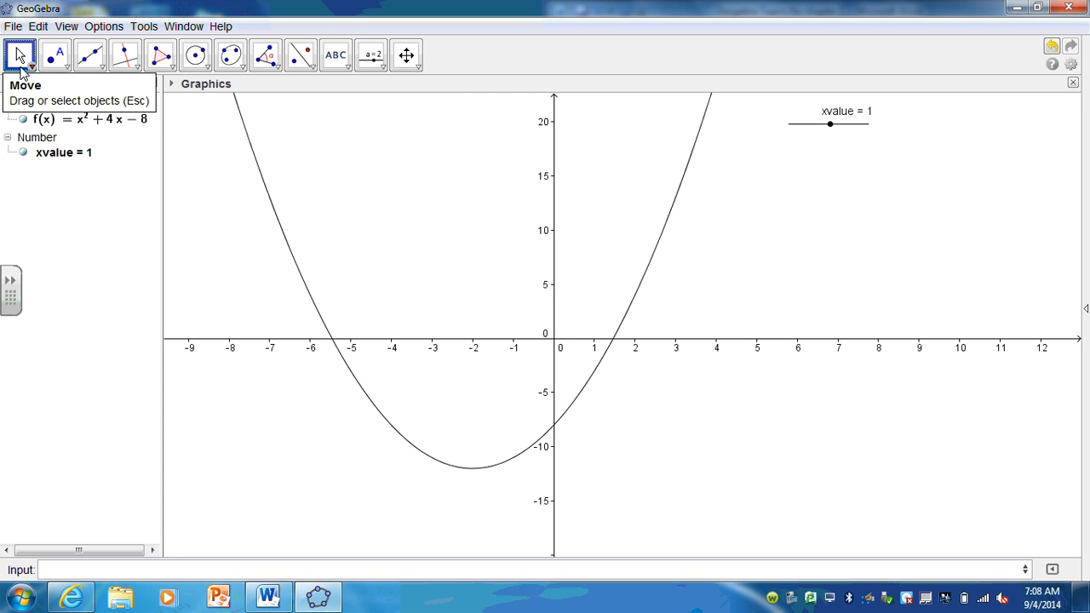
pyautogui.click(20, 58)
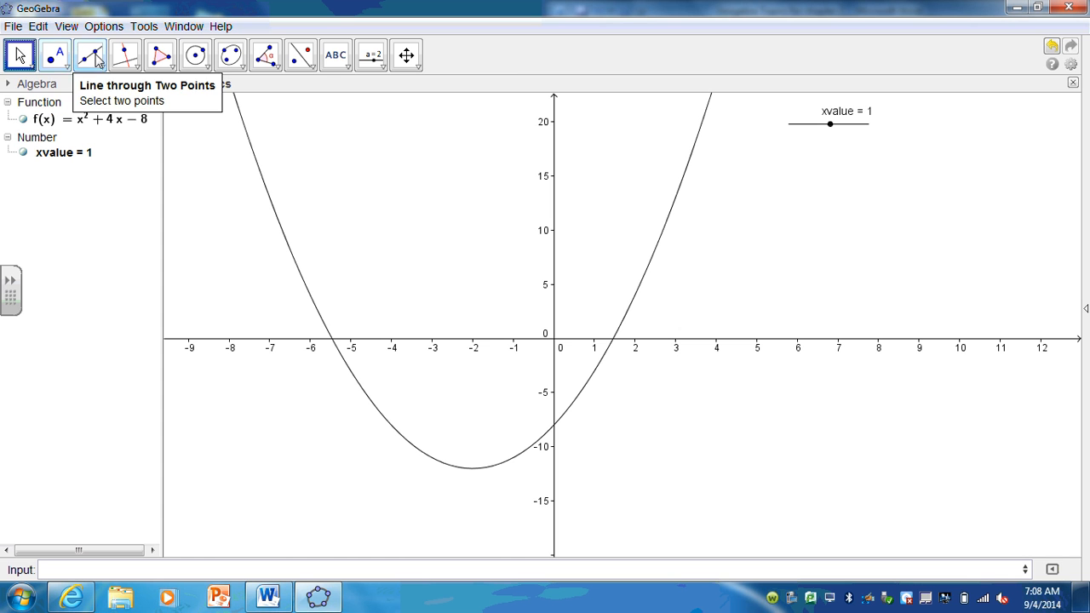
pyautogui.click(372, 57)
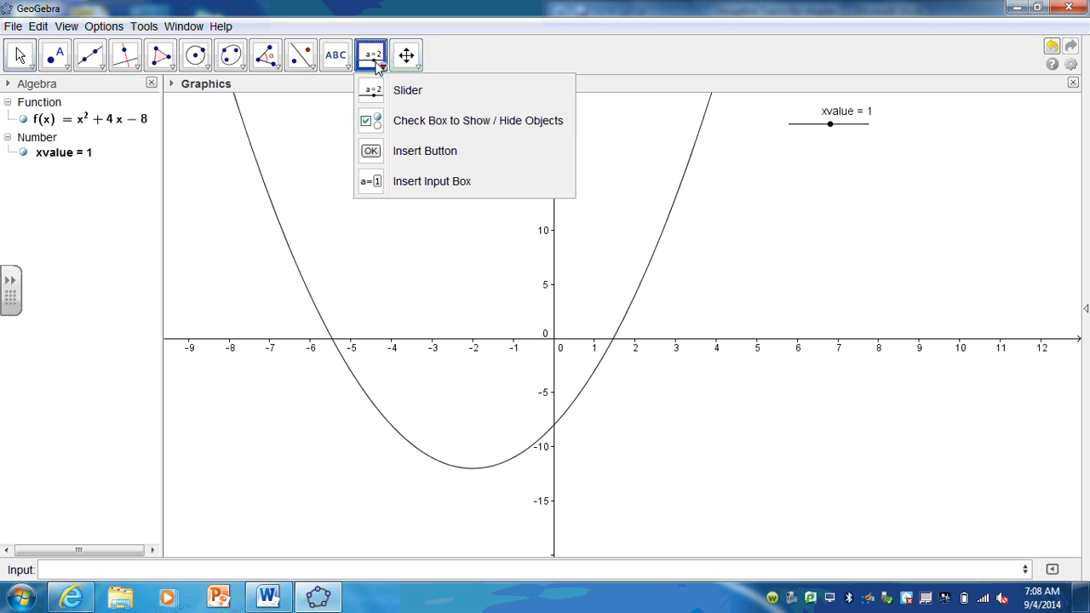
pyautogui.click(20, 54)
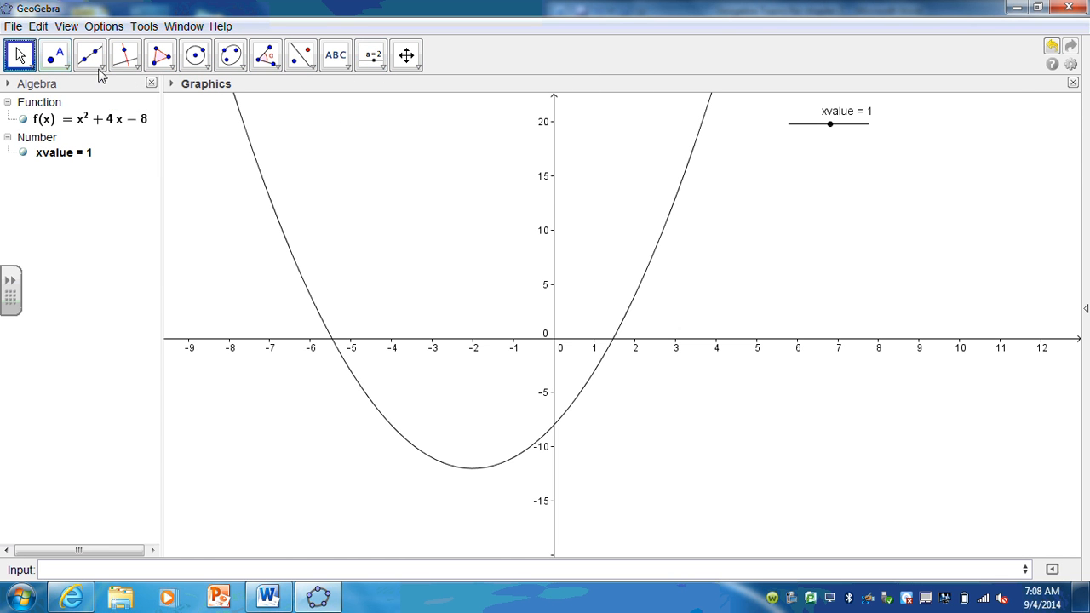
pyautogui.click(875, 116)
pyautogui.moveTo(830, 132)
pyautogui.mouseDown()
pyautogui.moveTo(801, 136)
pyautogui.moveTo(857, 135)
pyautogui.moveTo(783, 139)
pyautogui.moveTo(836, 128)
pyautogui.mouseUp()
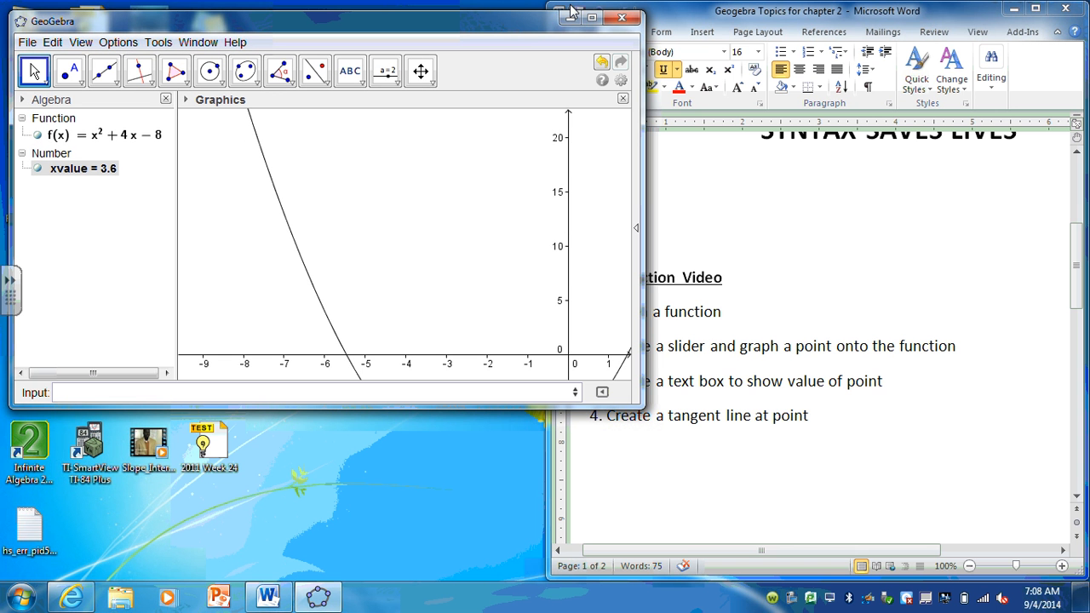
# Restore the window to its smaller size and widen it to include the xvalue slider in the graph area.
pyautogui.doubleClick(575, 8)
pyautogui.click(166, 391)
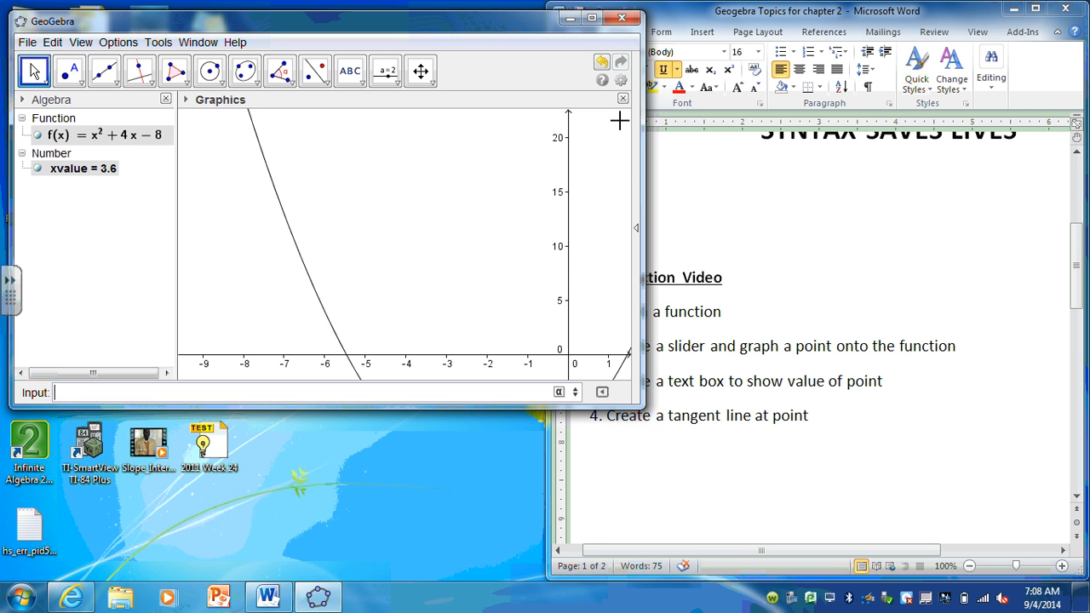
pyautogui.click(595, 21)
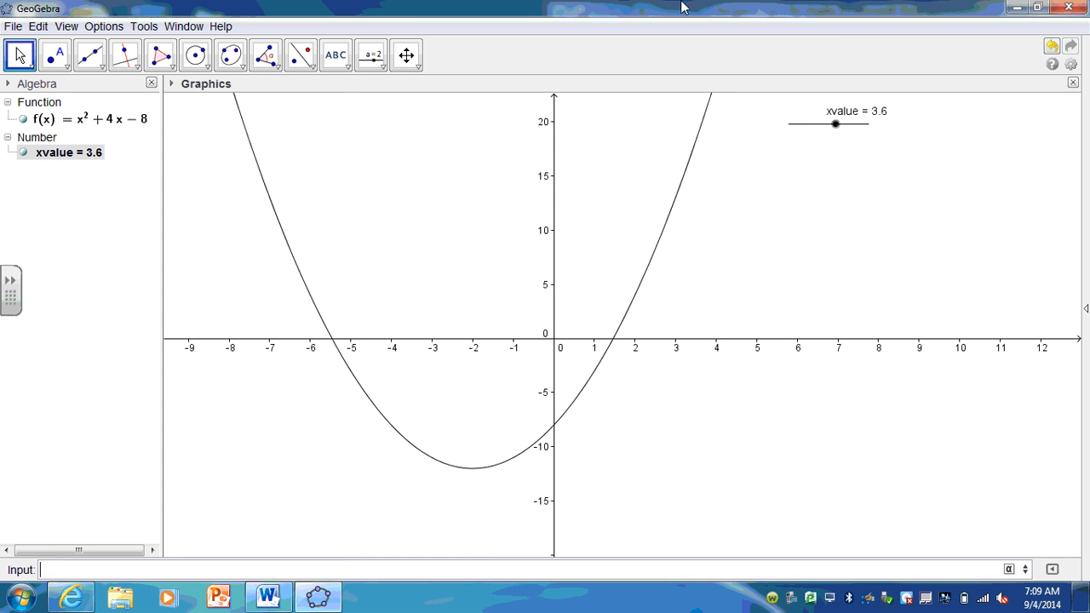
pyautogui.doubleClick(595, 6)
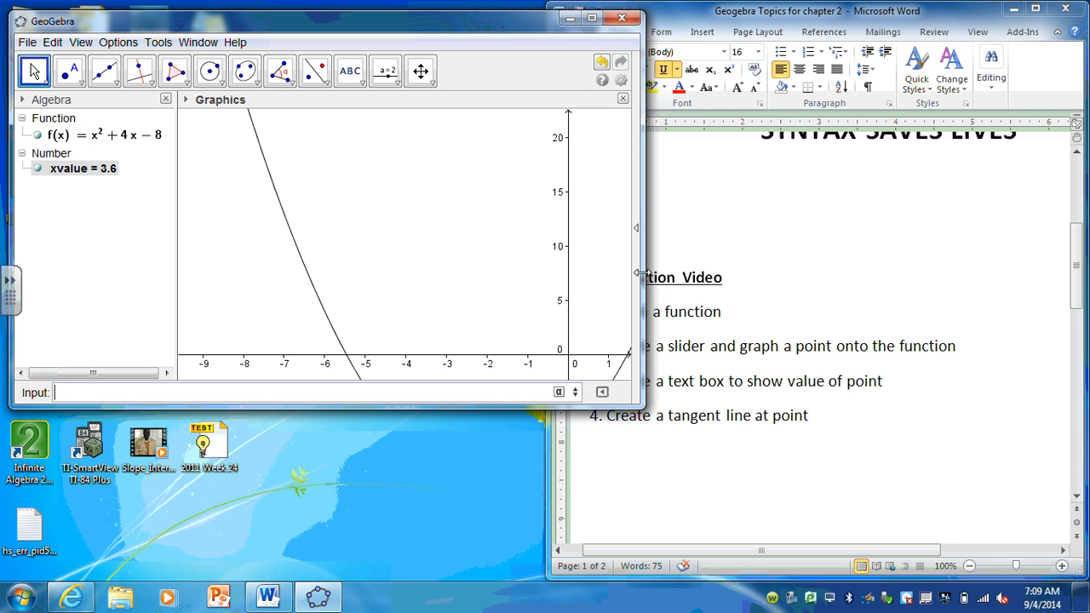
pyautogui.moveTo(635, 274); pyautogui.dragTo(1063, 274)
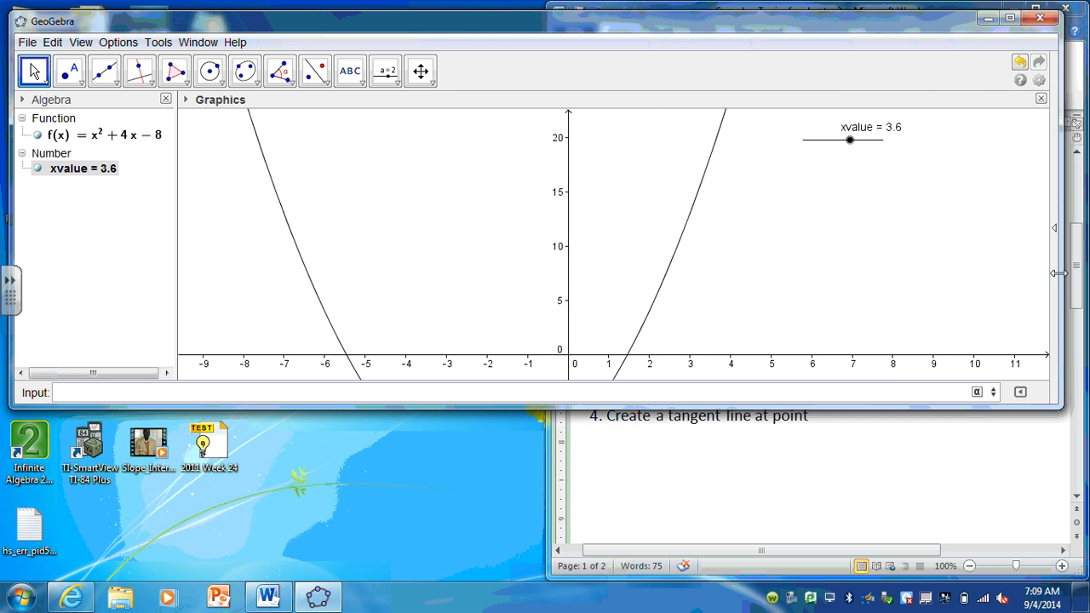
# Create a point with coordinates (xvalue,f(xvalue)) so that it lies on the parabola.
pyautogui.click(126, 398)
pyautogui.write('(')
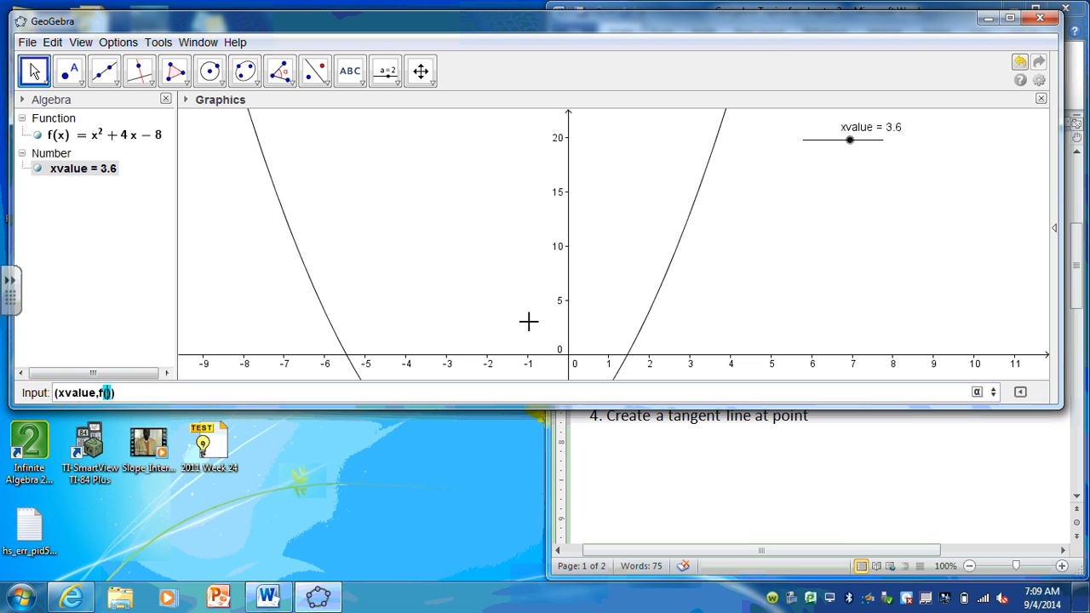
pyautogui.write('xvalue')
pyautogui.press('Return')
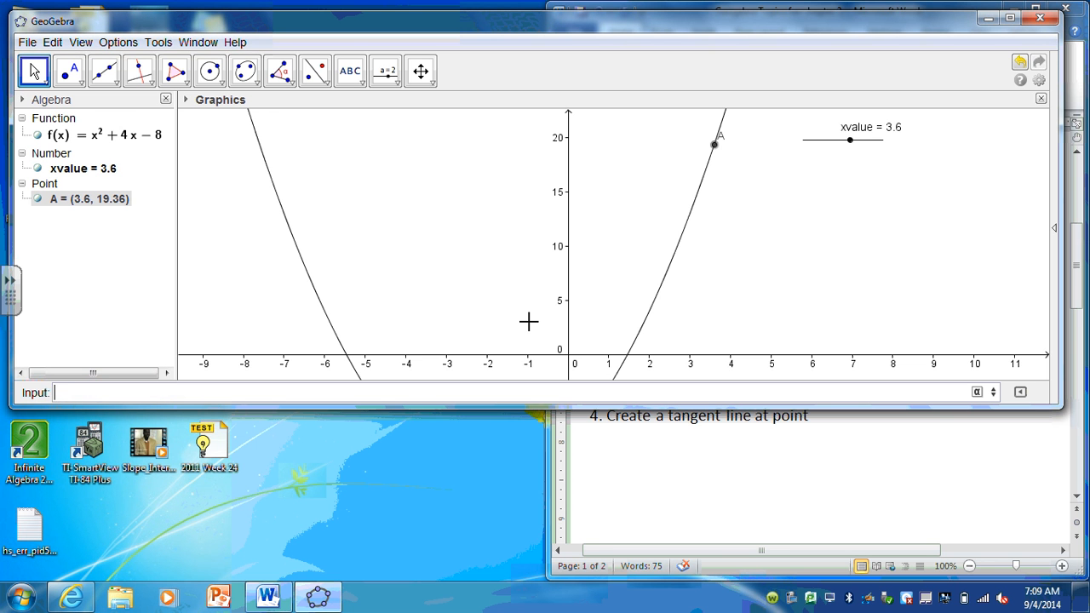
# Maximize the window and set the xvalue slider to 2.4 to move point A along the parabola.
pyautogui.doubleClick(604, 31)
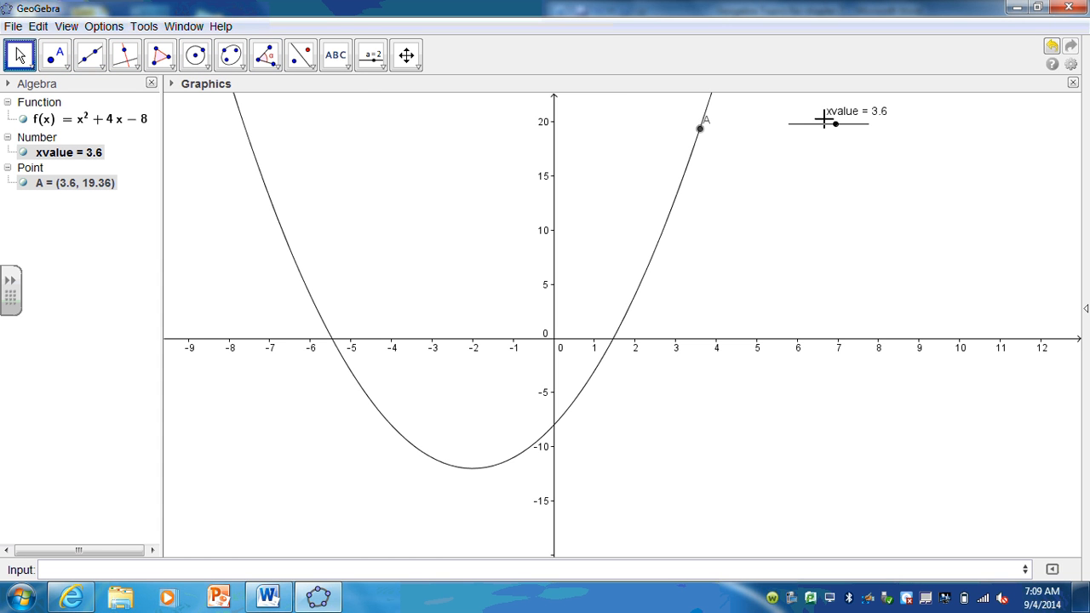
pyautogui.moveTo(842, 129)
pyautogui.mouseDown()
pyautogui.moveTo(813, 137)
pyautogui.moveTo(836, 139)
pyautogui.mouseUp()
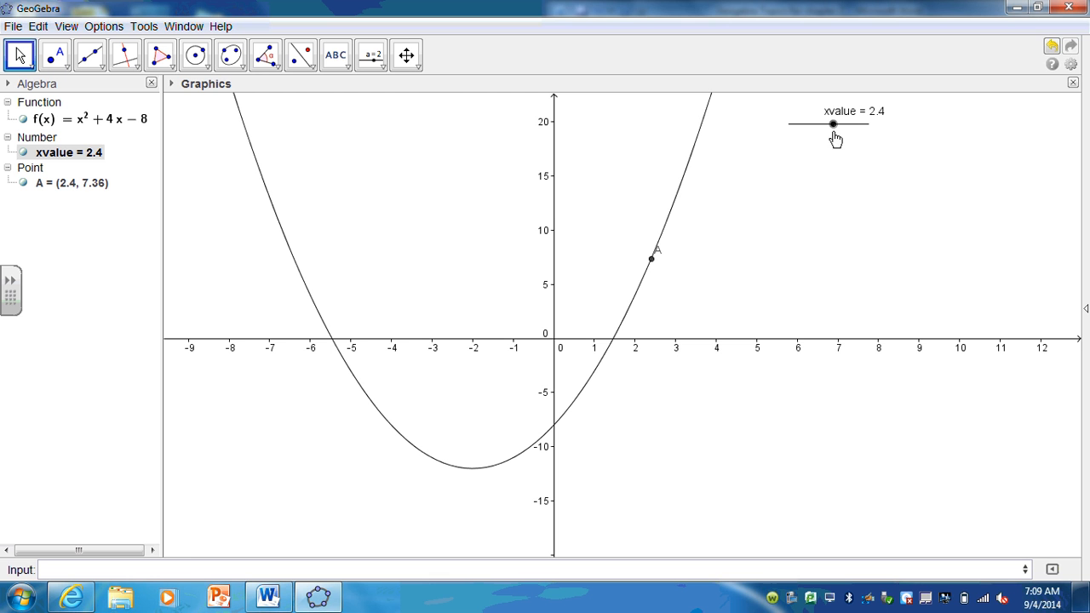
pyautogui.click(652, 260)
# Shrink the window to uncover the Word topic list, read its next item, and maximize the graph window again.
pyautogui.click(1038, 7)
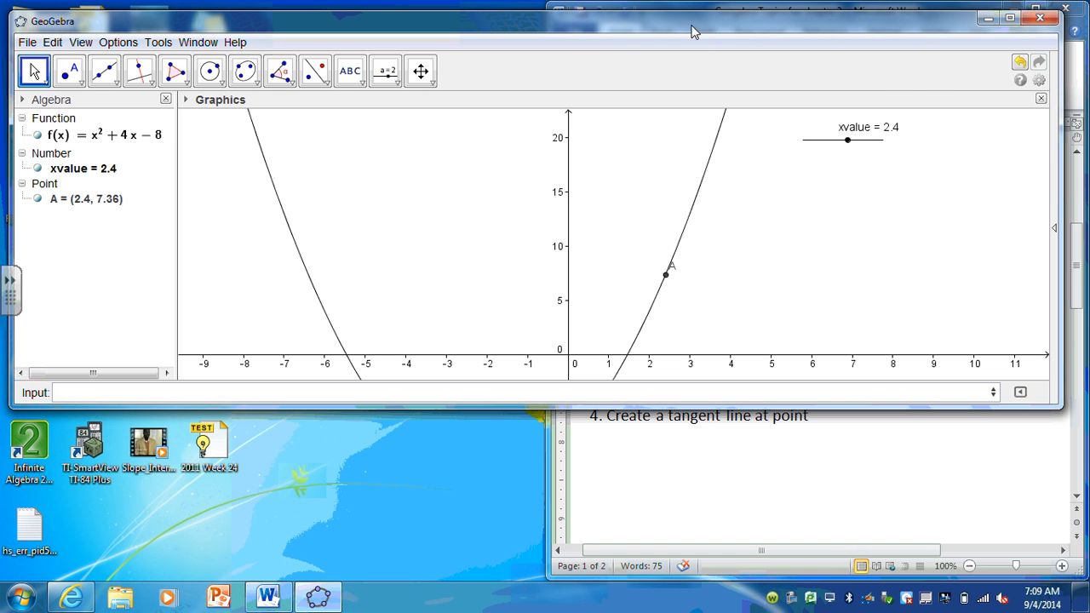
pyautogui.moveTo(1062, 130); pyautogui.dragTo(459, 210)
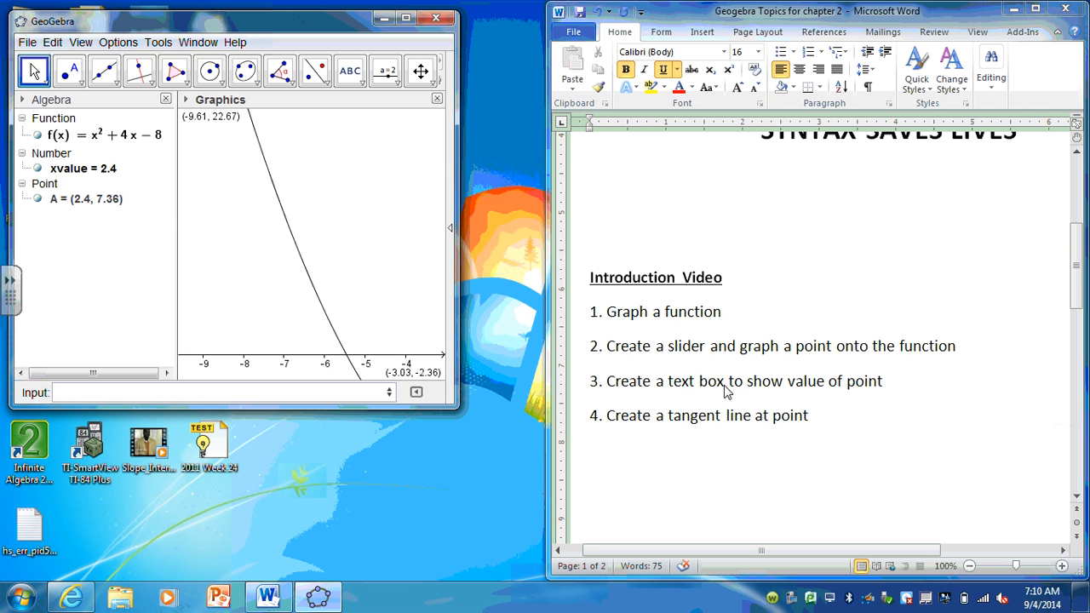
pyautogui.moveTo(458, 243); pyautogui.dragTo(885, 249)
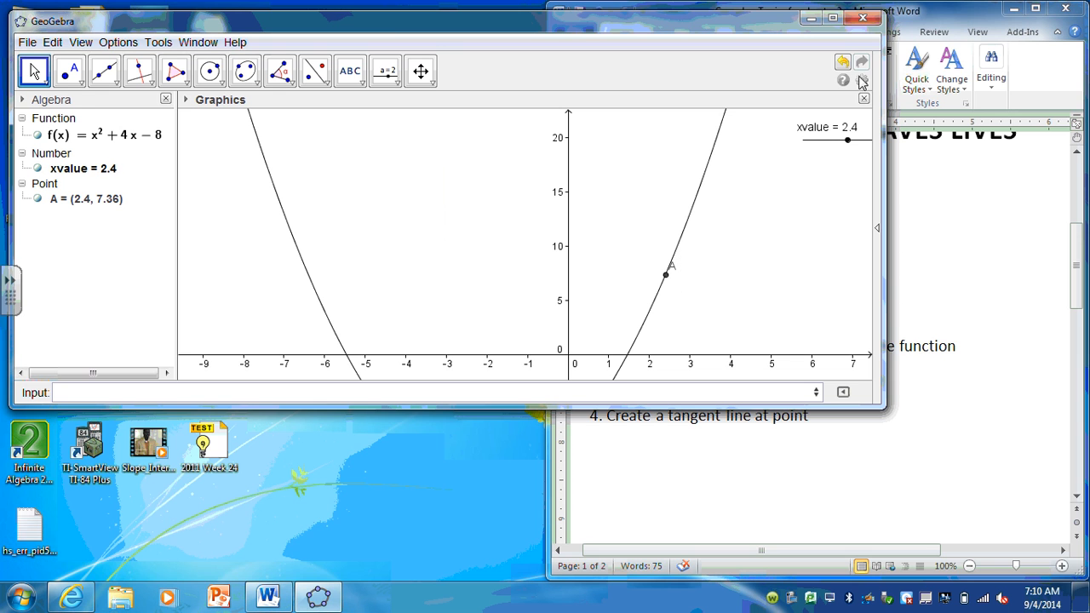
pyautogui.click(833, 18)
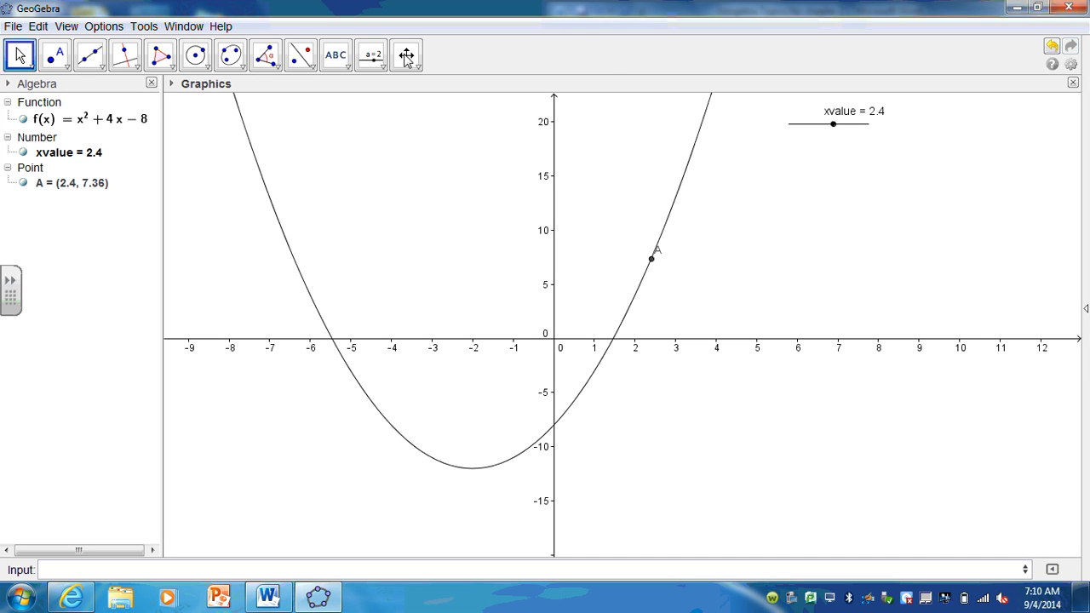
# Start a LaTeX-formatted text inside the upper part of the parabola reading value= and move its dialog clear of the curve.
pyautogui.click(339, 61)
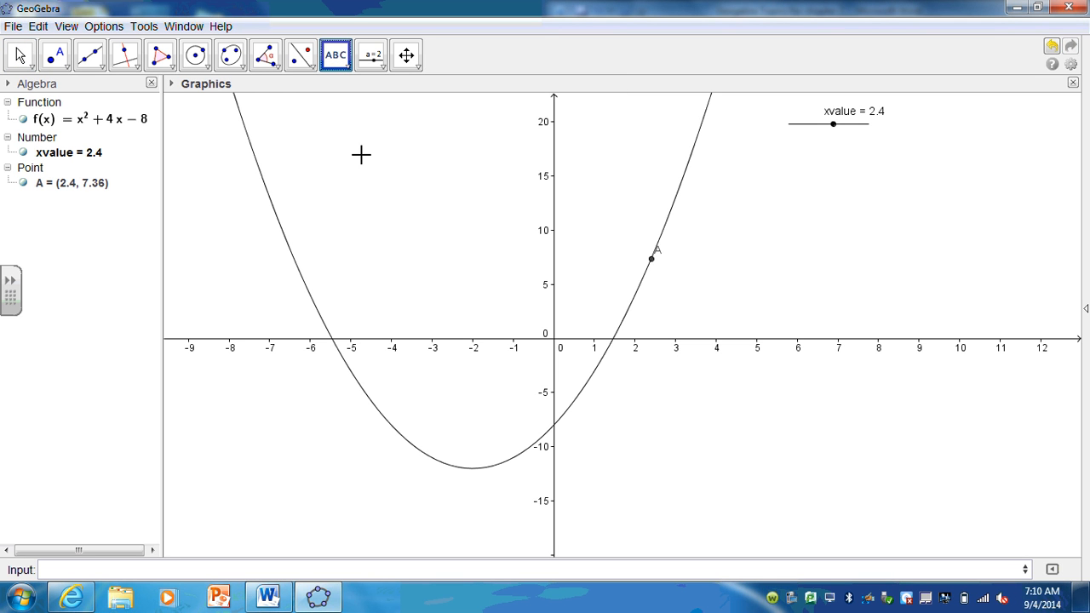
pyautogui.click(304, 124)
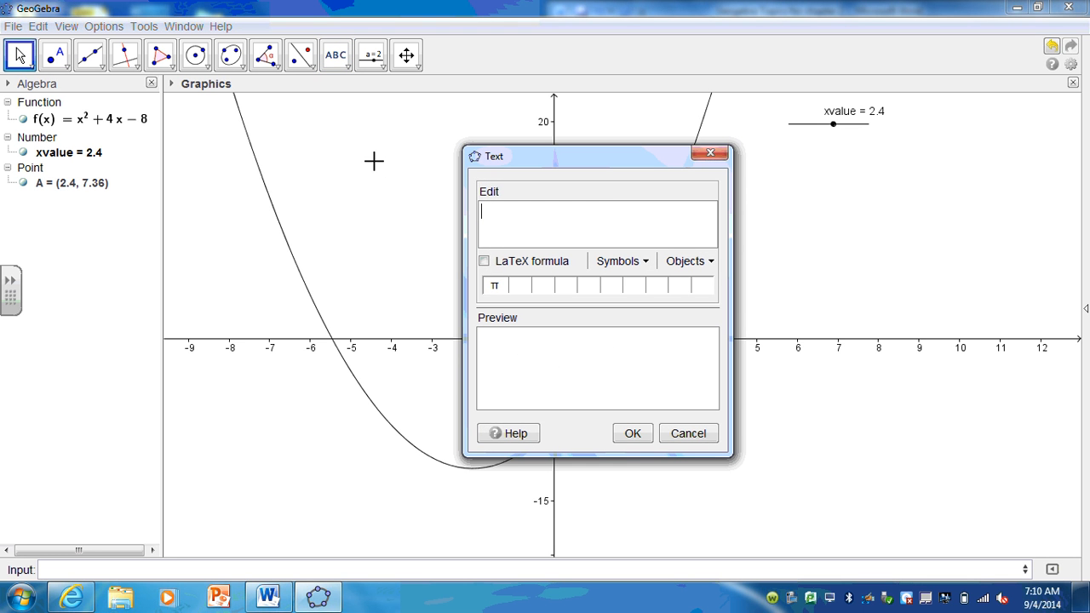
pyautogui.click(484, 262)
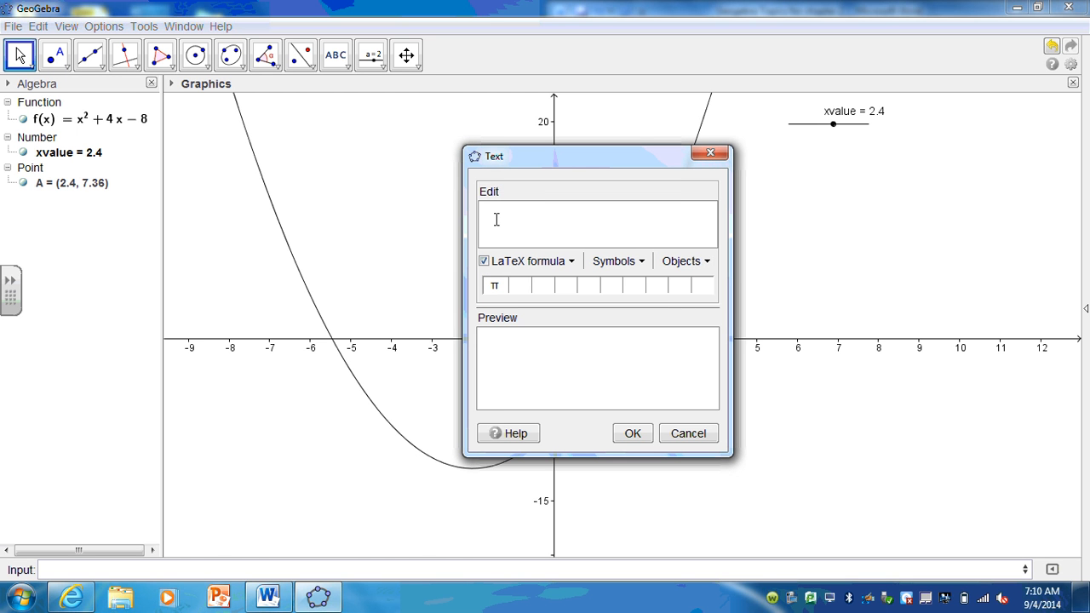
pyautogui.write('lue=')
pyautogui.moveTo(618, 164); pyautogui.dragTo(914, 181)
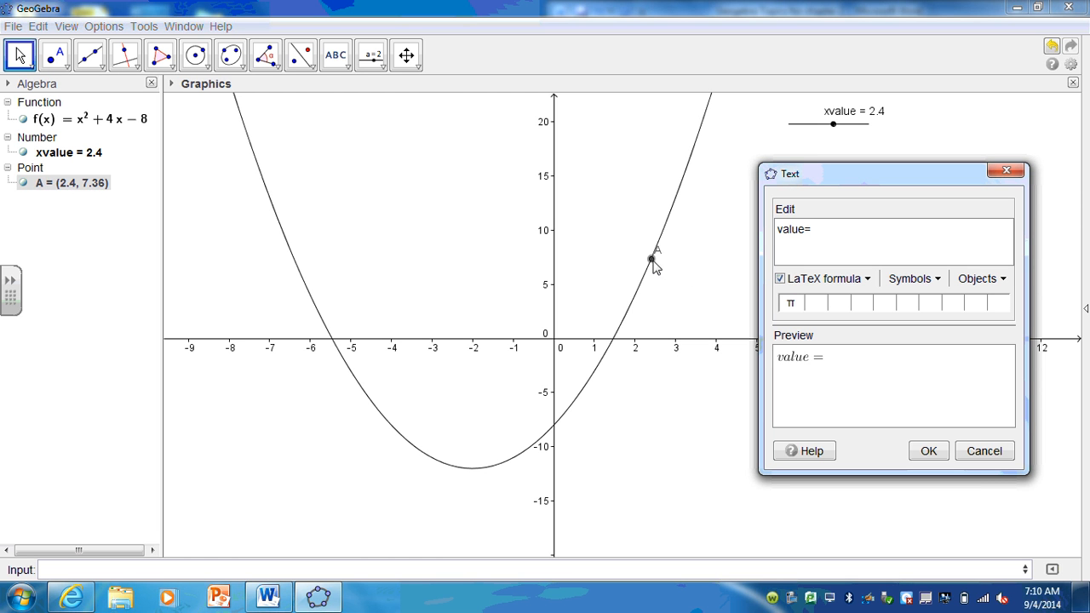
# Append a dynamic reference to point A's y-coordinate, y(A), to the text and place it on the graph.
pyautogui.click(1002, 283)
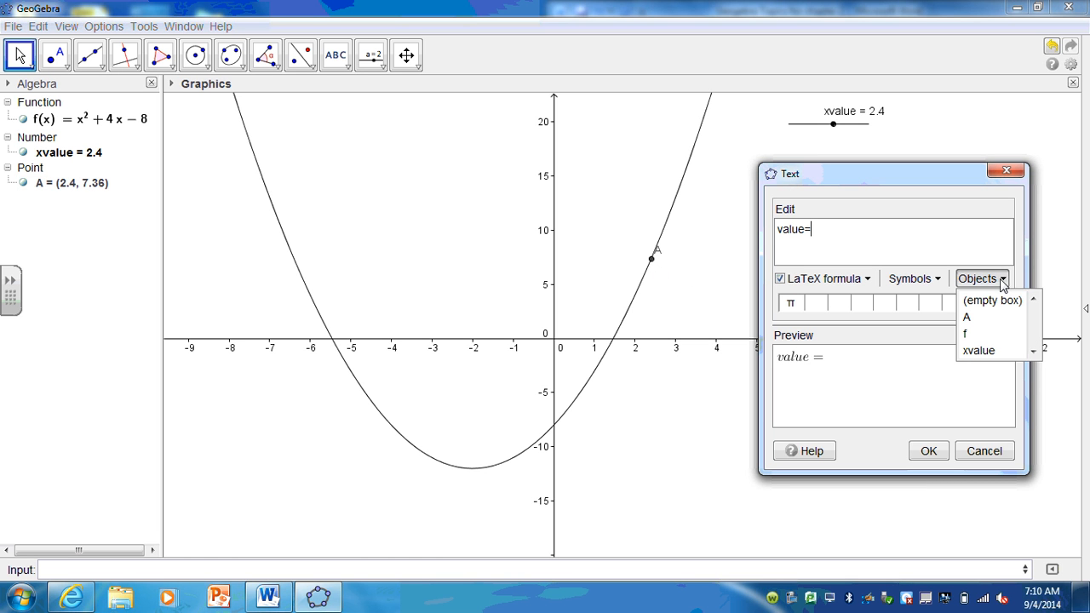
pyautogui.click(967, 319)
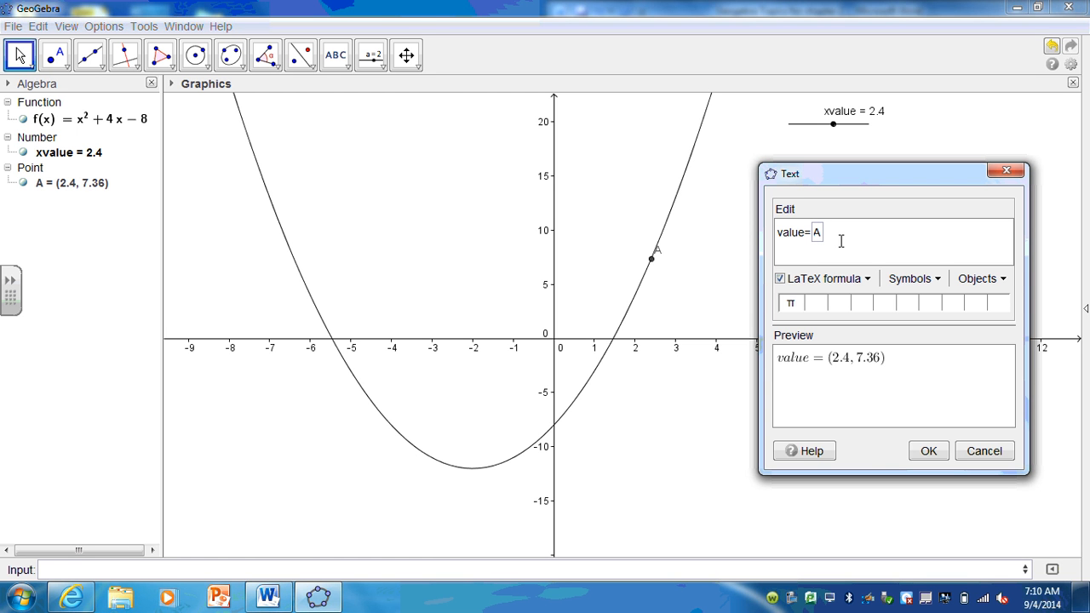
pyautogui.write('y(A)')
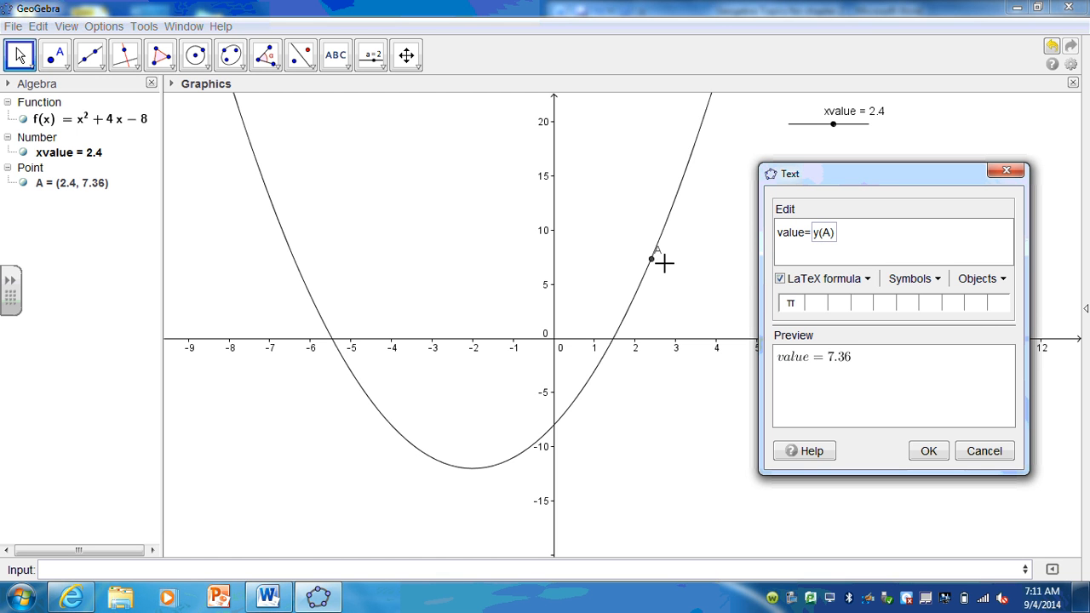
pyautogui.click(928, 452)
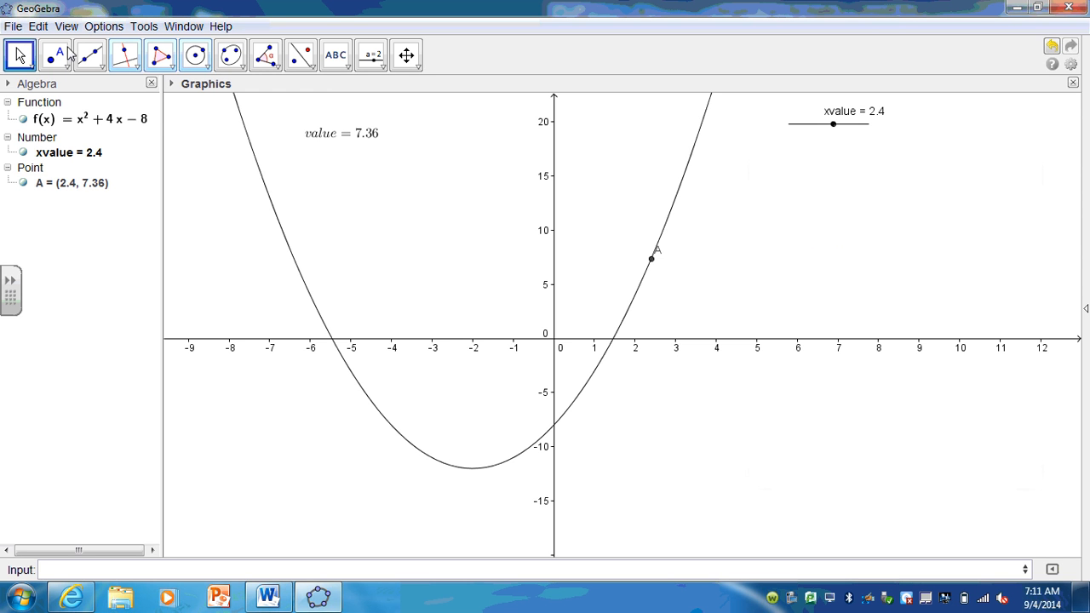
# Lower the xvalue slider in small increments past the positive x-intercept to 1.25, and move it on to -1.2.
pyautogui.moveTo(835, 125); pyautogui.dragTo(836, 123)
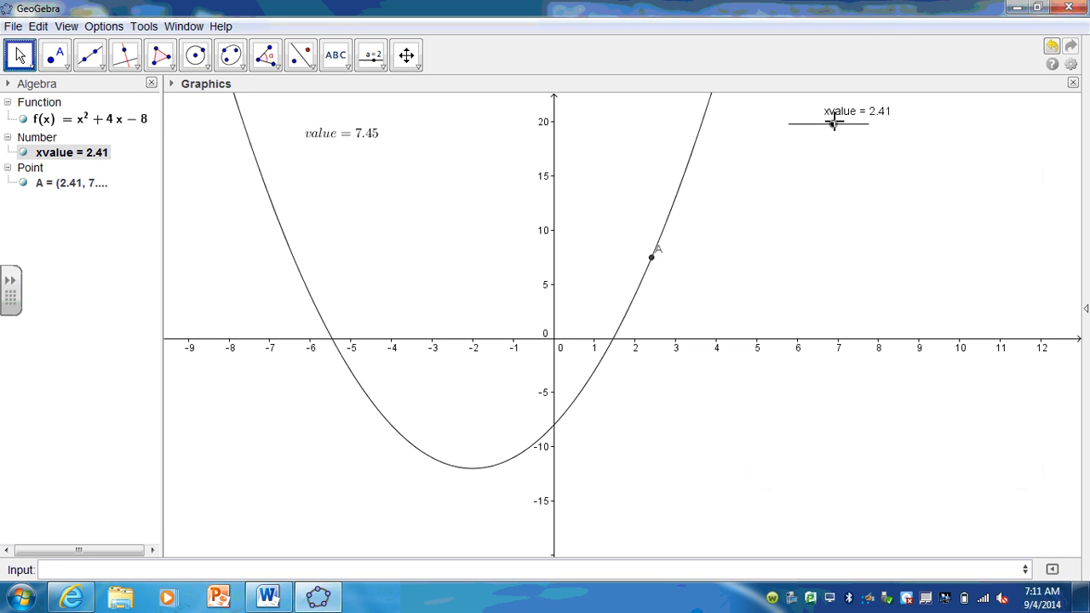
pyautogui.press('Left')
pyautogui.press('Left')
pyautogui.press('Left')
pyautogui.press('Left')
pyautogui.press('Left')
pyautogui.press('Left')
pyautogui.press('Left')
pyautogui.press('Left')
pyautogui.press('Left')
pyautogui.press('Left')
pyautogui.press('Left')
pyautogui.press('Left')
pyautogui.press('Left')
pyautogui.press('Left')
pyautogui.press('Left')
pyautogui.press('Left')
pyautogui.press('Left')
pyautogui.press('Left')
pyautogui.press('Left')
pyautogui.press('Left')
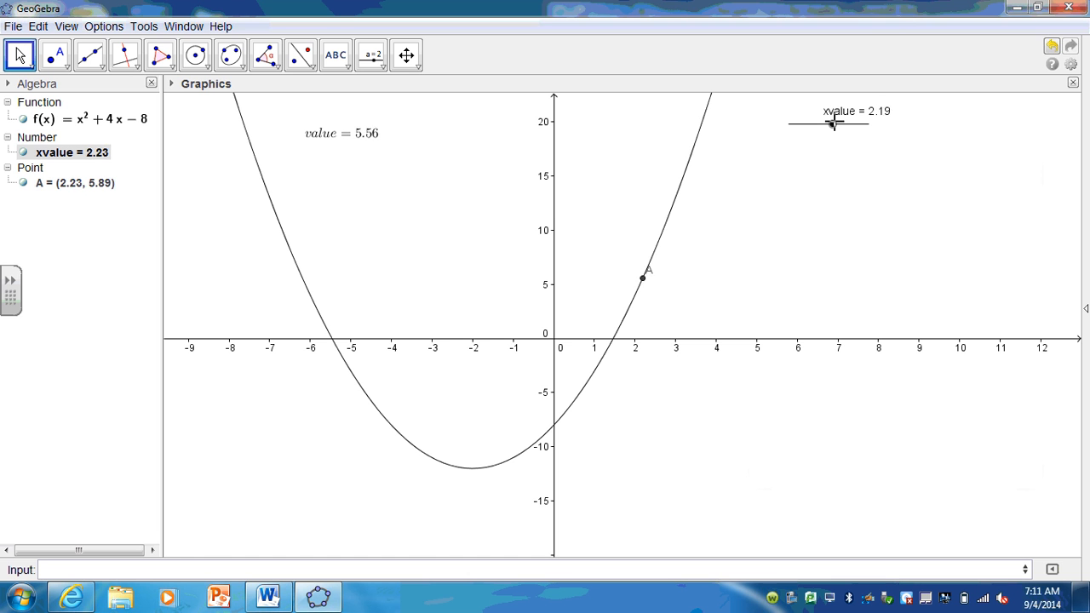
pyautogui.press('Left')
pyautogui.press('Left')
pyautogui.press('Left')
pyautogui.press('Left')
pyautogui.press('Left')
pyautogui.press('Left')
pyautogui.press('Left')
pyautogui.press('Left')
pyautogui.press('Left')
pyautogui.press('Left')
pyautogui.press('Left')
pyautogui.press('Left')
pyautogui.press('Left')
pyautogui.press('Left')
pyautogui.press('Left')
pyautogui.press('Left')
pyautogui.press('Left')
pyautogui.press('Left')
pyautogui.press('Left')
pyautogui.press('Left')
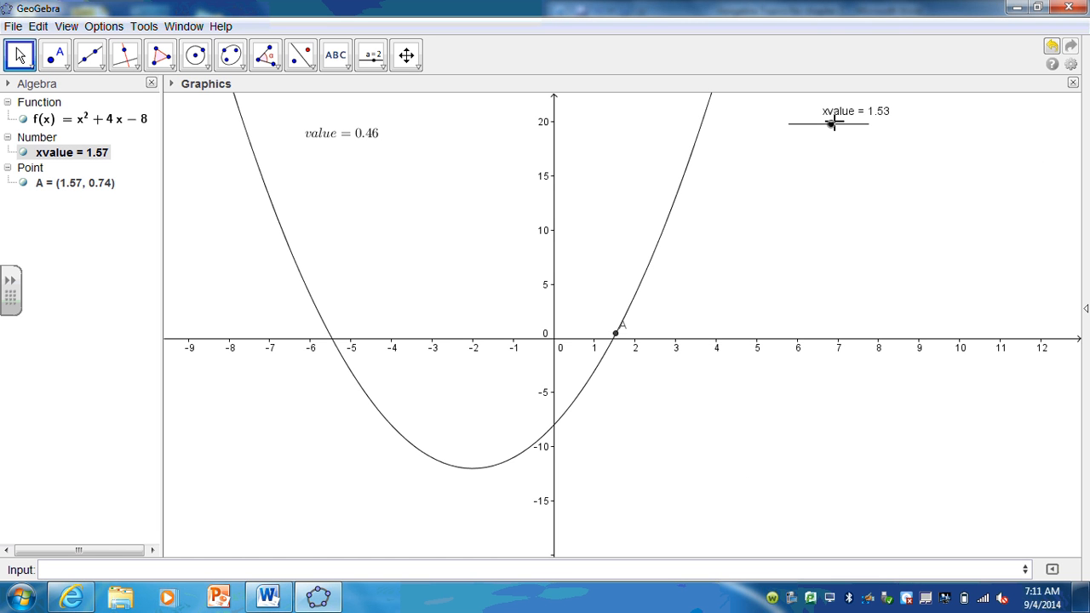
pyautogui.press('Left')
pyautogui.press('Left')
pyautogui.press('Left')
pyautogui.press('Right')
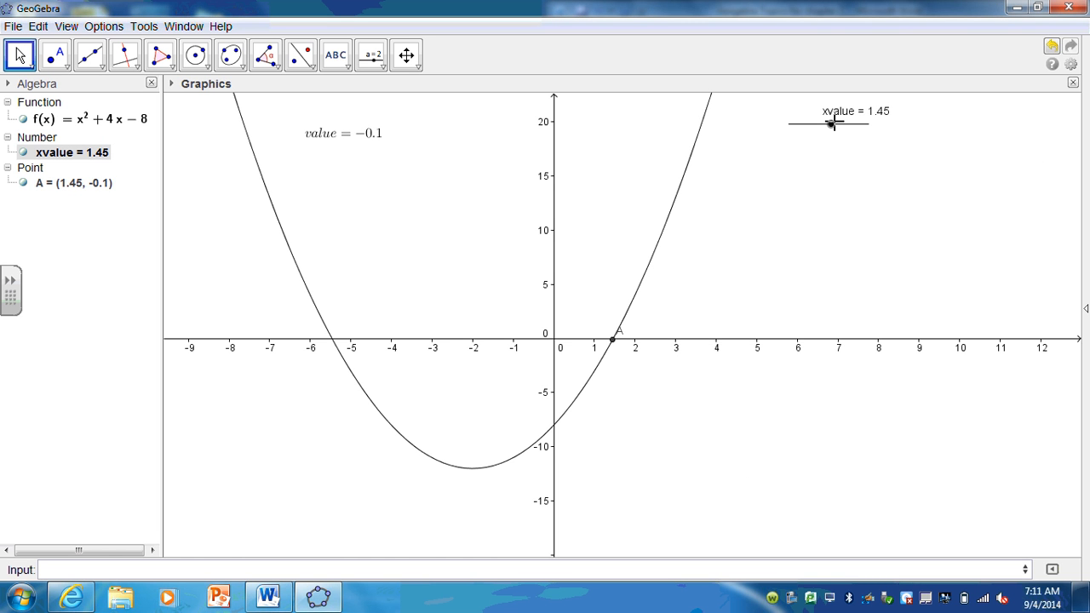
pyautogui.press('Left')
pyautogui.press('Left')
pyautogui.press('Left')
pyautogui.press('Left')
pyautogui.press('Left')
pyautogui.press('Left')
pyautogui.press('Left')
pyautogui.press('Left')
pyautogui.press('Left')
pyautogui.press('Left')
pyautogui.press('Left')
pyautogui.press('Left')
pyautogui.press('Left')
pyautogui.press('Left')
pyautogui.press('Left')
pyautogui.press('Left')
pyautogui.press('Left')
pyautogui.press('Left')
pyautogui.press('Left')
pyautogui.press('Left')
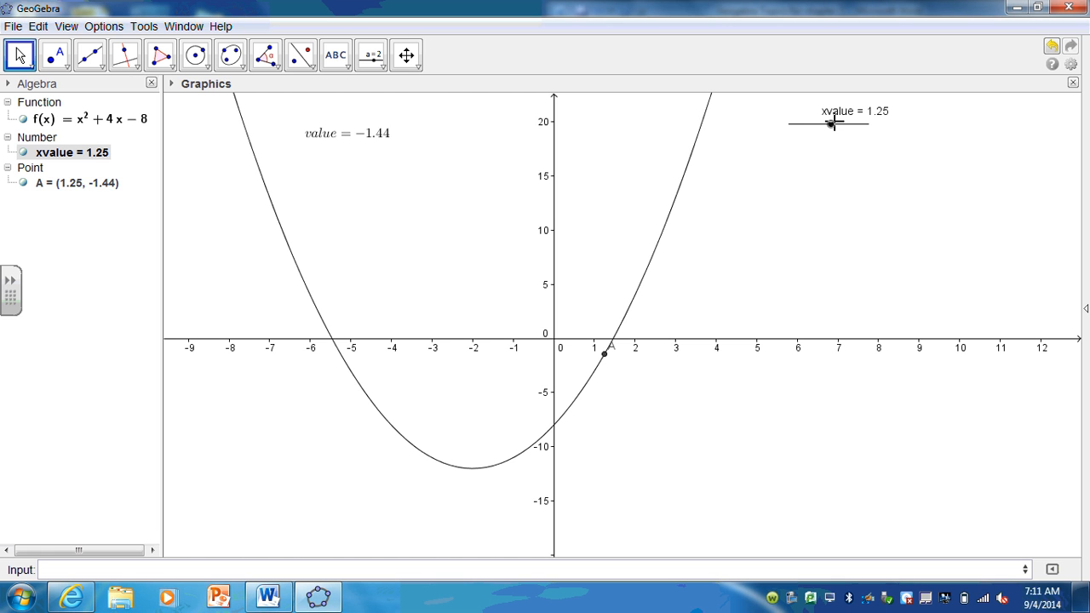
pyautogui.moveTo(833, 123); pyautogui.dragTo(826, 135)
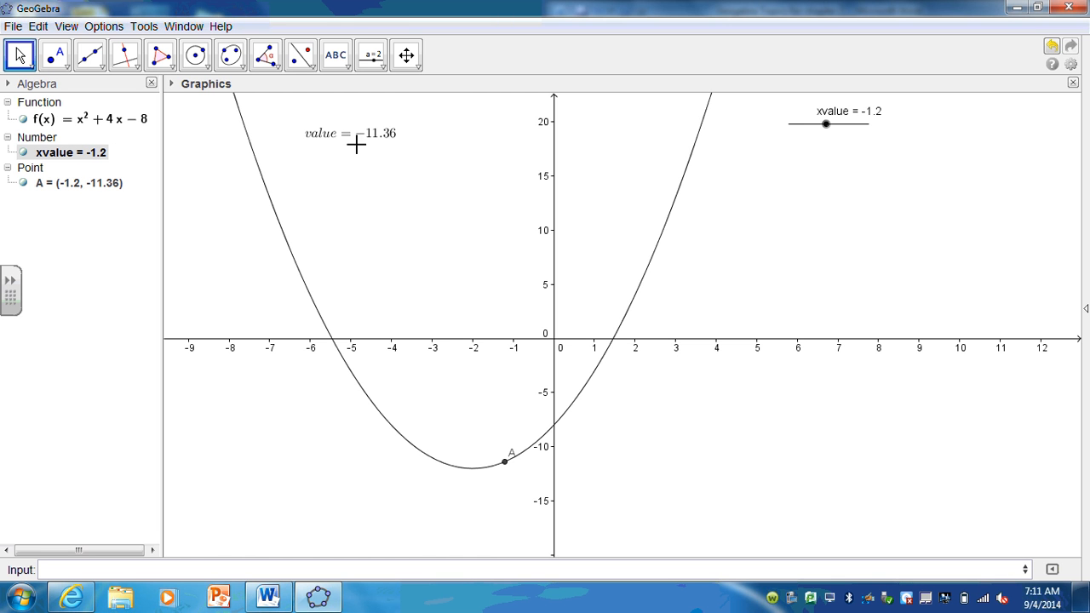
# Set the font size of the value text to Large in its object properties.
pyautogui.rightClick(346, 137)
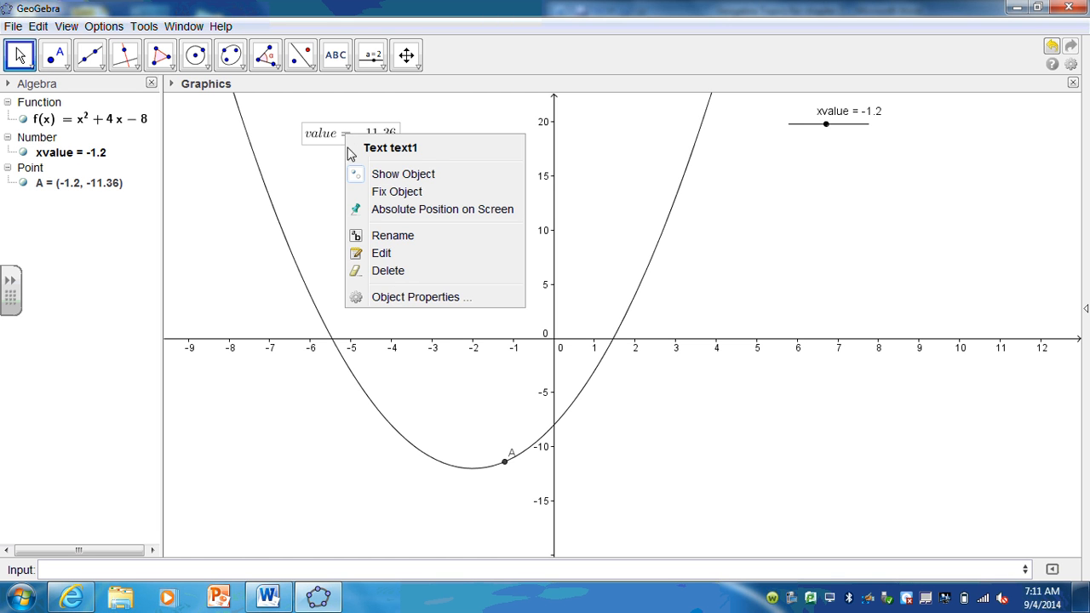
pyautogui.click(406, 297)
pyautogui.click(439, 148)
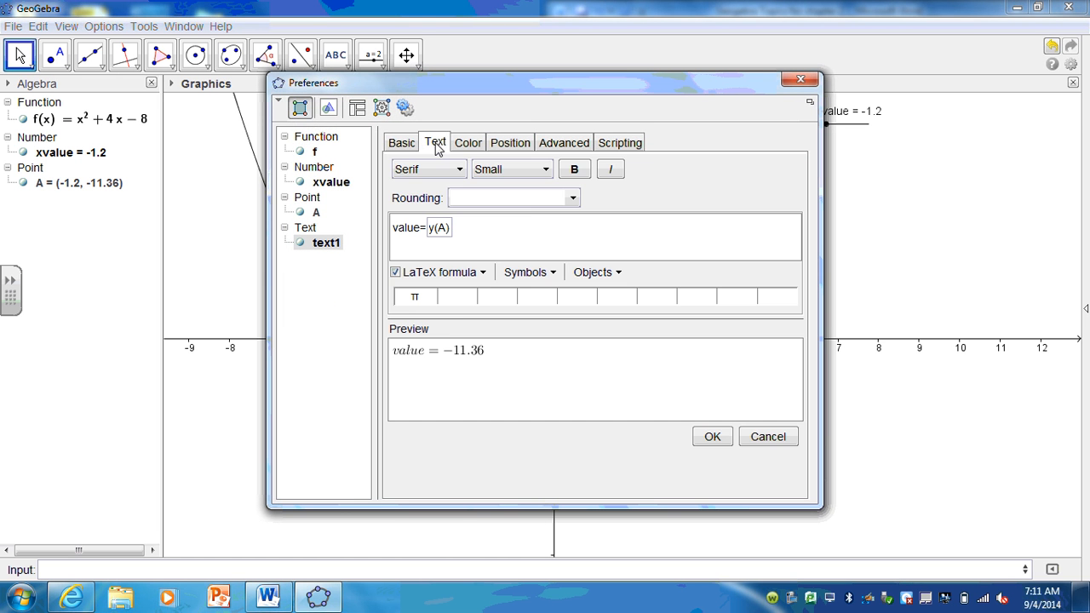
pyautogui.moveTo(513, 85); pyautogui.dragTo(748, 70)
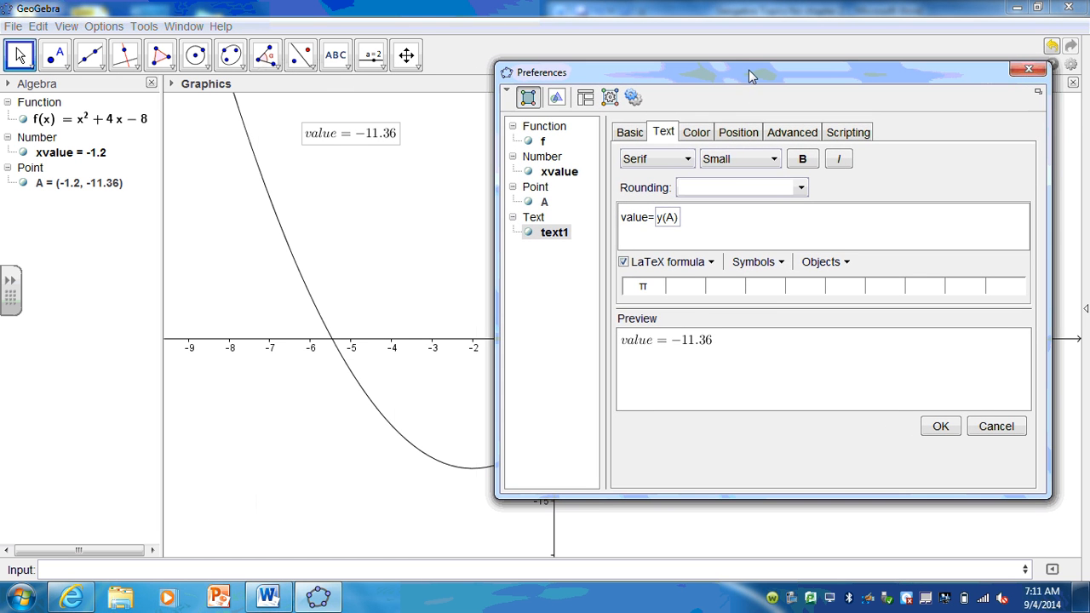
pyautogui.click(772, 160)
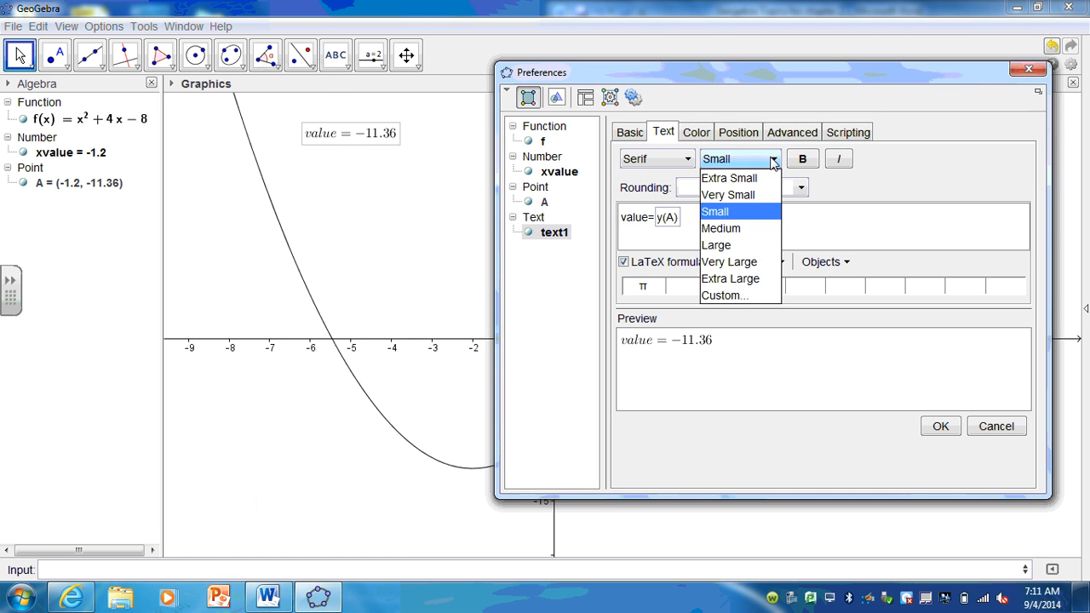
pyautogui.click(724, 247)
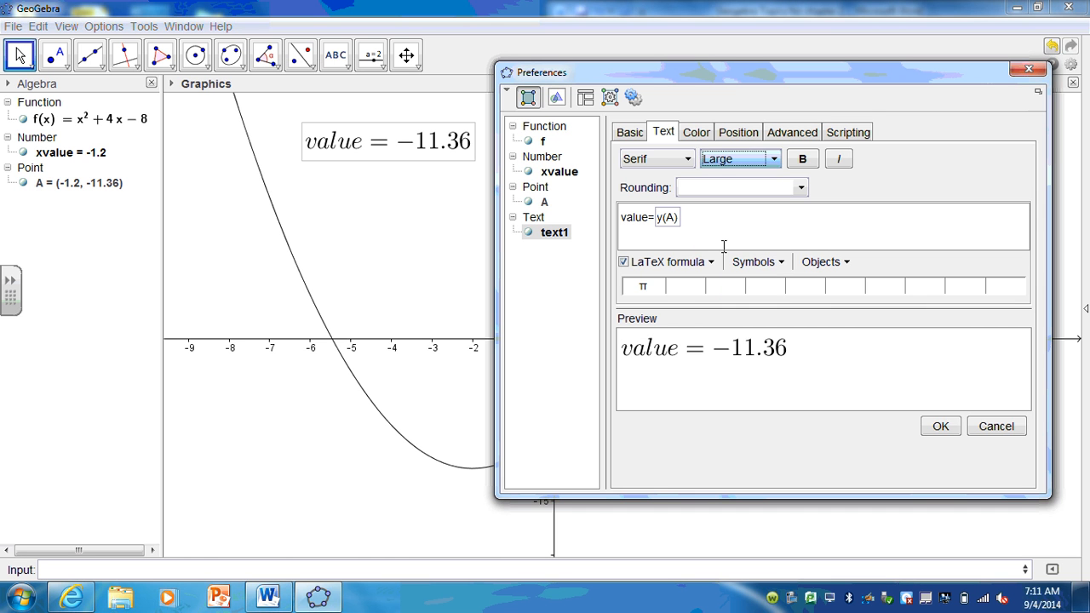
# Color the value text Dark Green, close its properties, and set the xvalue slider to -4.8.
pyautogui.click(704, 141)
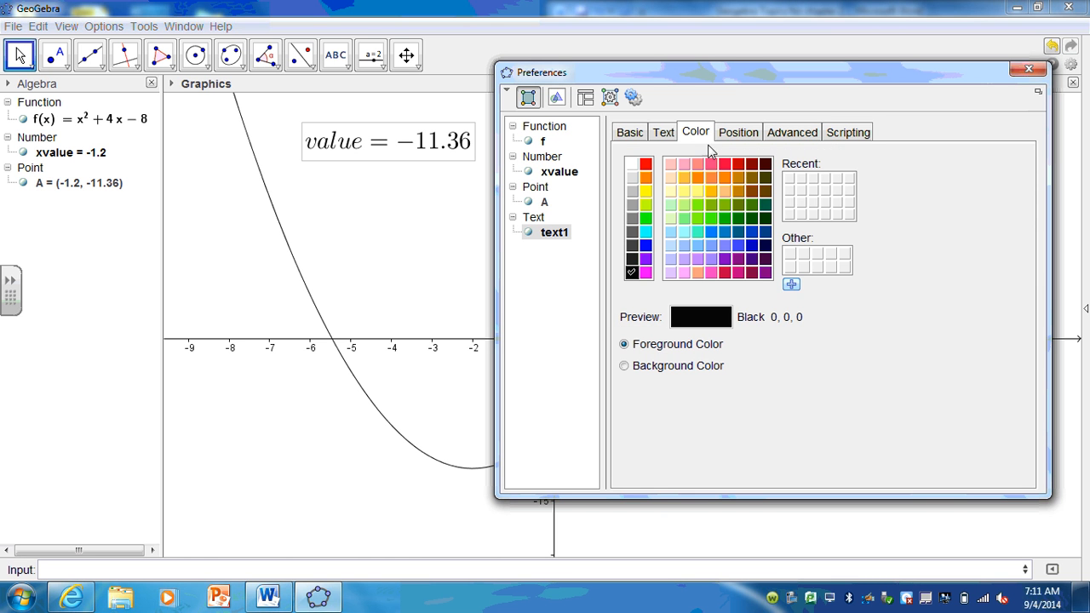
pyautogui.click(752, 219)
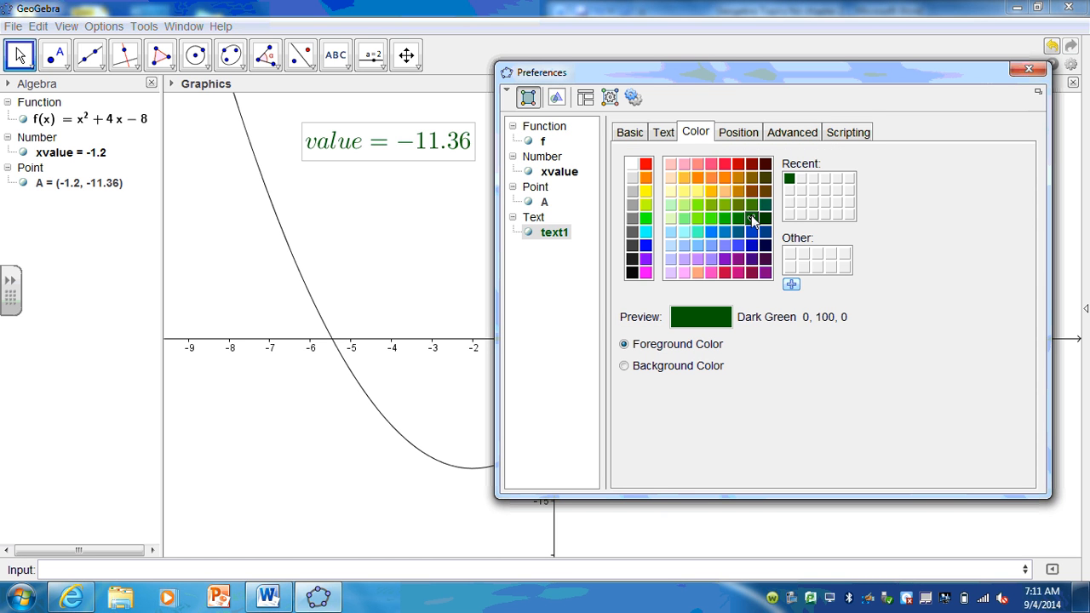
pyautogui.click(1028, 71)
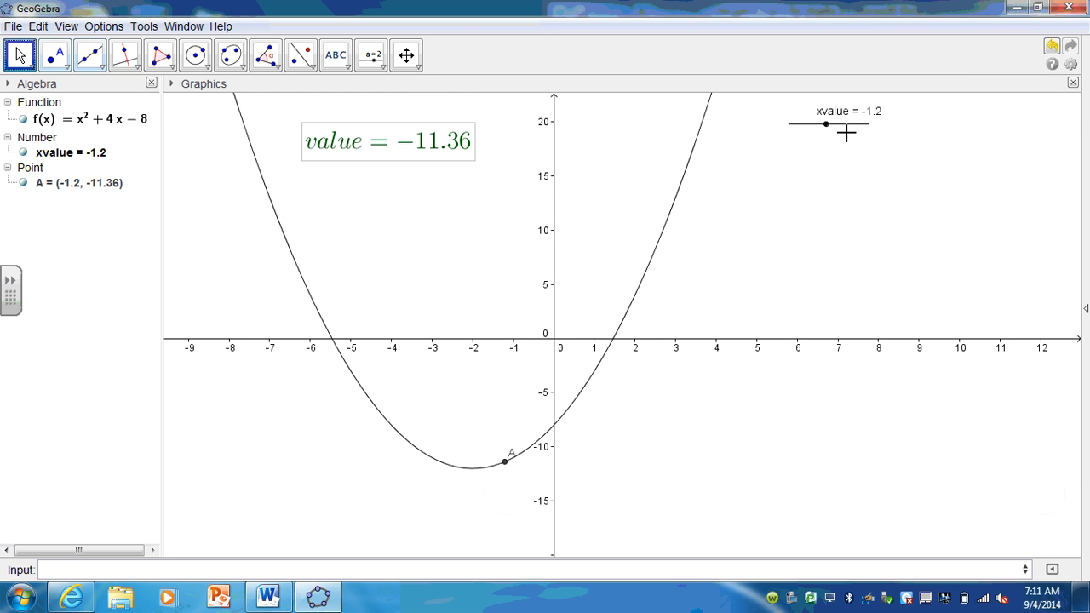
pyautogui.moveTo(826, 125)
pyautogui.mouseDown()
pyautogui.moveTo(839, 127)
pyautogui.moveTo(819, 127)
pyautogui.mouseUp()
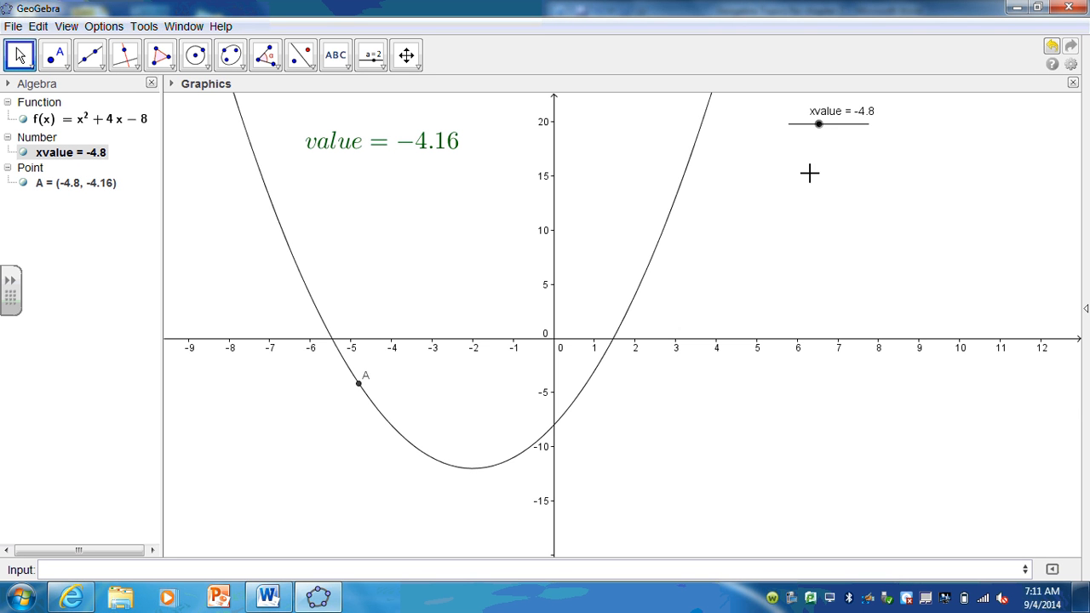
# Thicken the line of function f and change its color to Indigo in its object properties.
pyautogui.rightClick(669, 222)
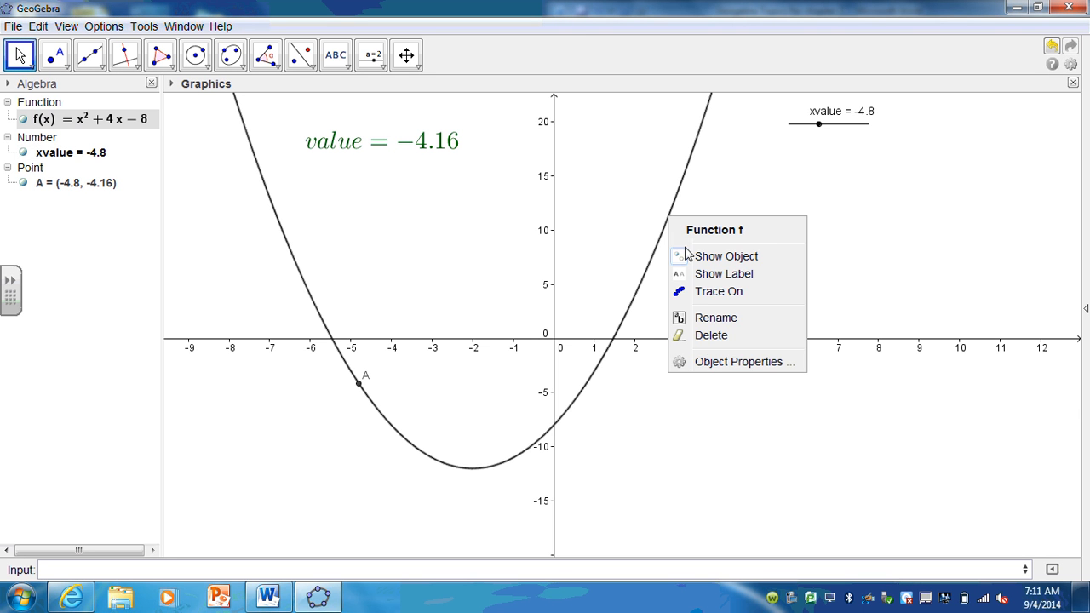
pyautogui.click(714, 363)
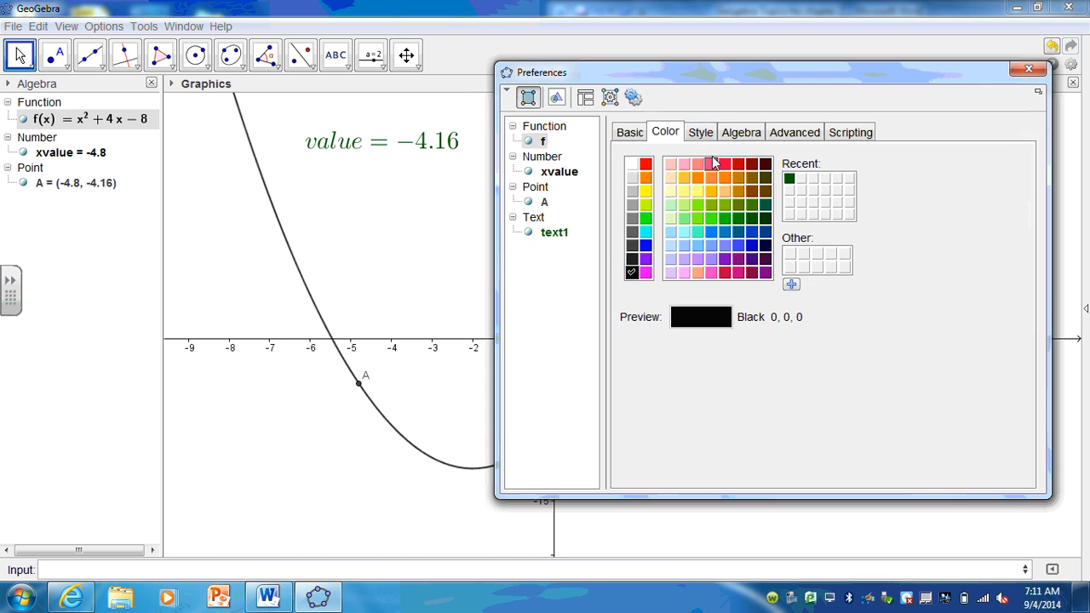
pyautogui.click(700, 132)
pyautogui.moveTo(646, 190); pyautogui.dragTo(682, 192)
pyautogui.click(665, 132)
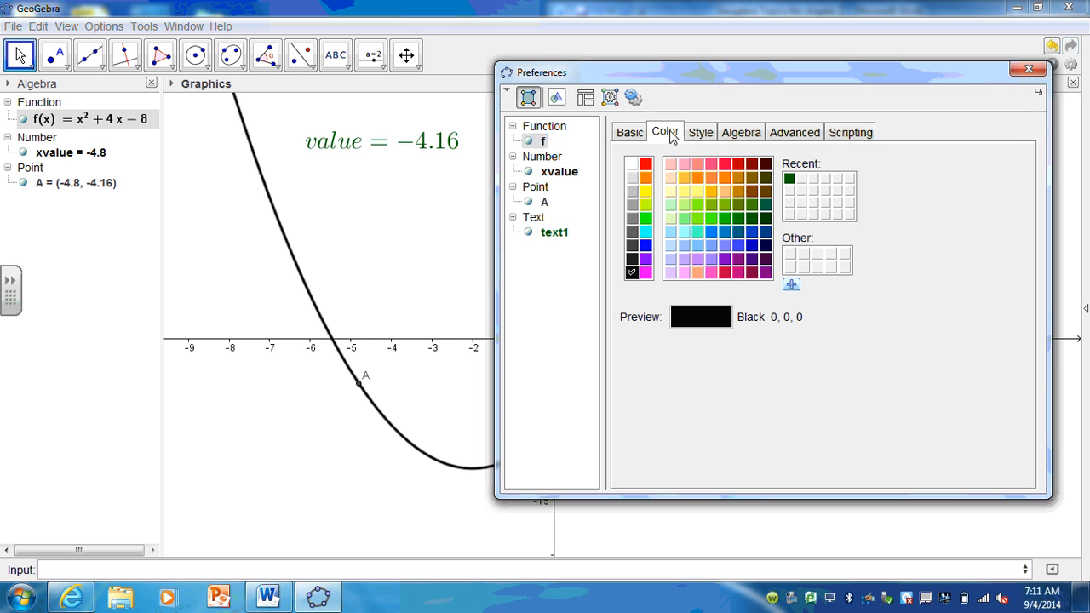
pyautogui.click(751, 259)
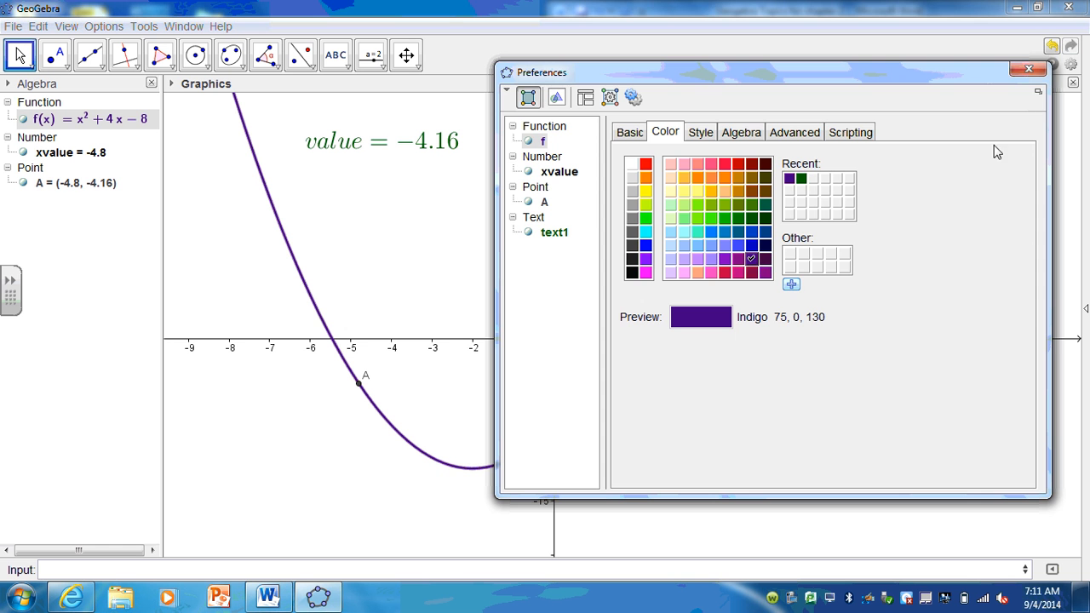
# Close the properties of function f and arrange the GeoGebra window at reduced size over the Word topic list.
pyautogui.click(1027, 72)
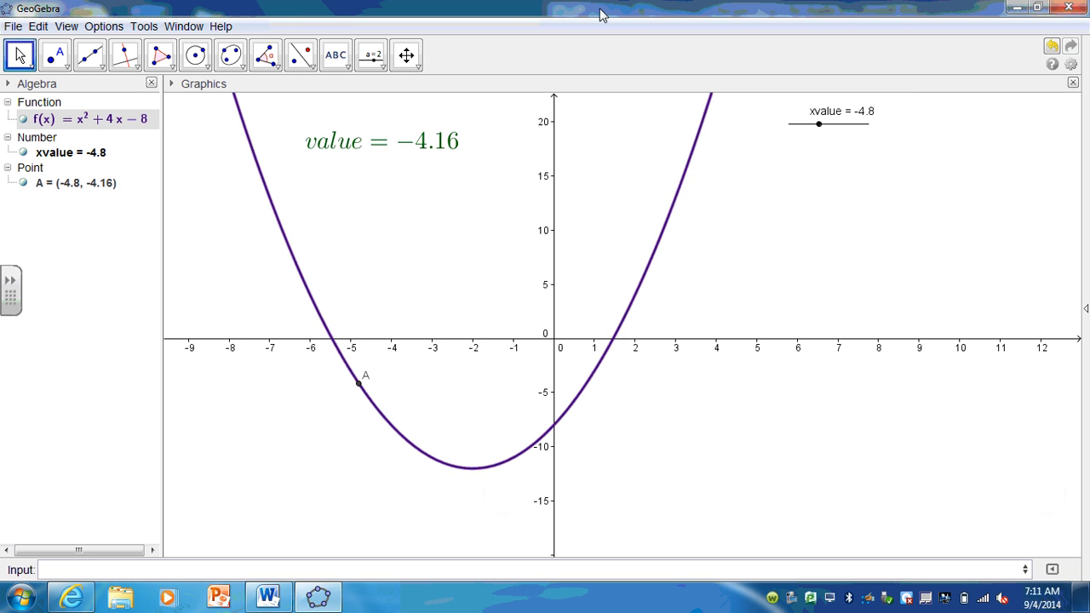
pyautogui.moveTo(598, 7); pyautogui.dragTo(2, 41)
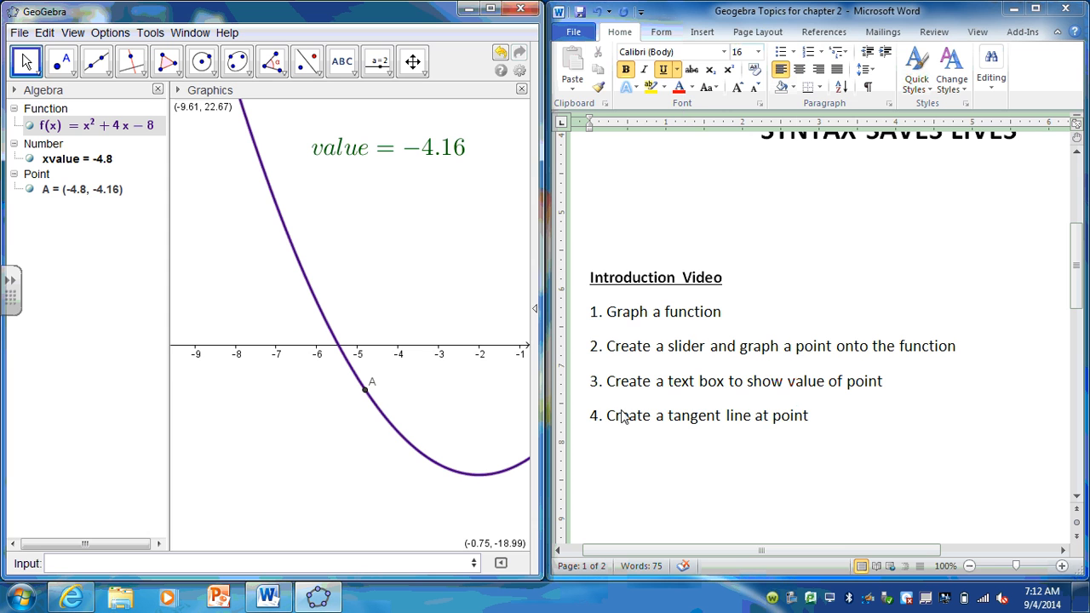
pyautogui.click(491, 9)
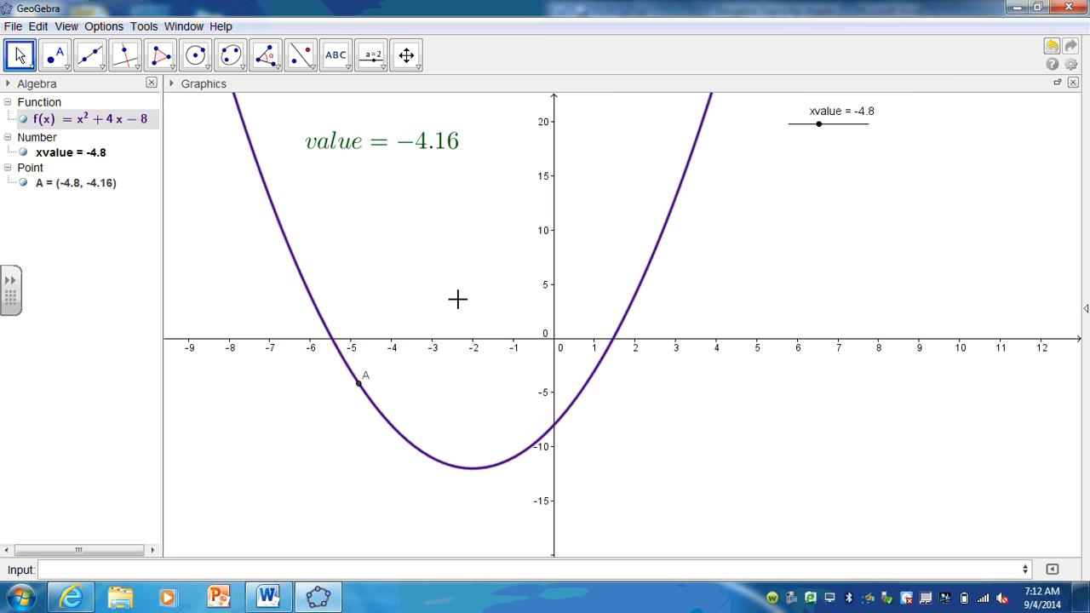
pyautogui.doubleClick(627, 9)
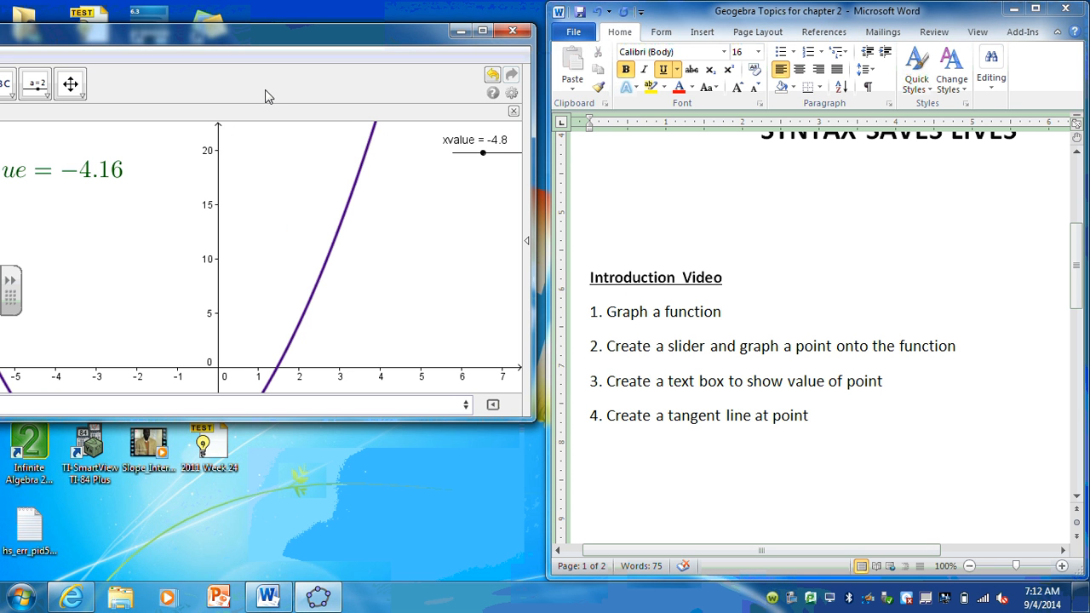
pyautogui.moveTo(190, 43); pyautogui.dragTo(550, 26)
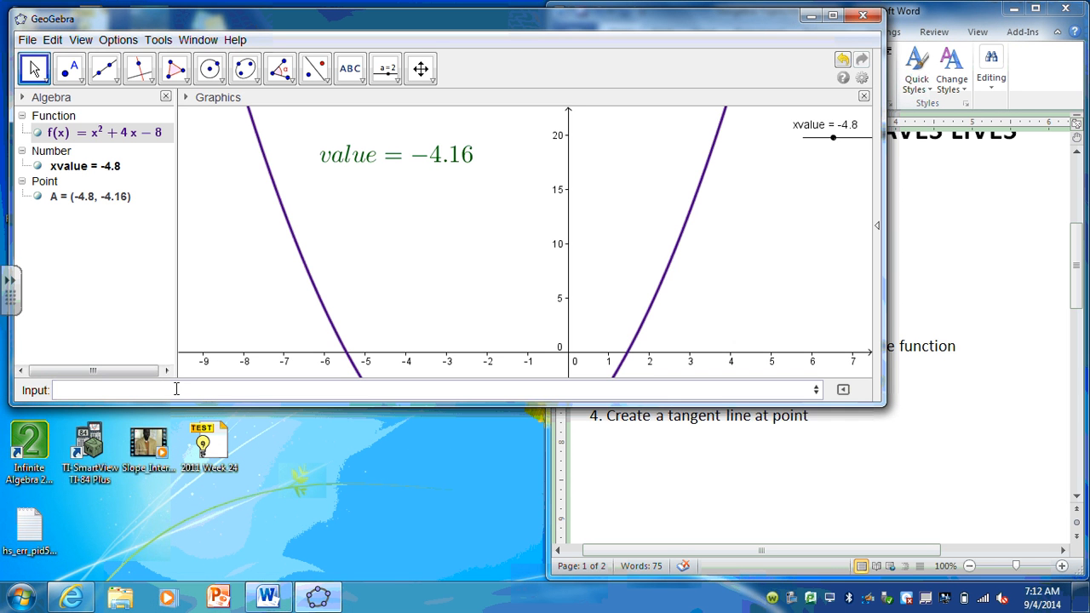
# Start a Tangent command in the input line using the Point and Function syntax.
pyautogui.click(177, 389)
pyautogui.write('tan')
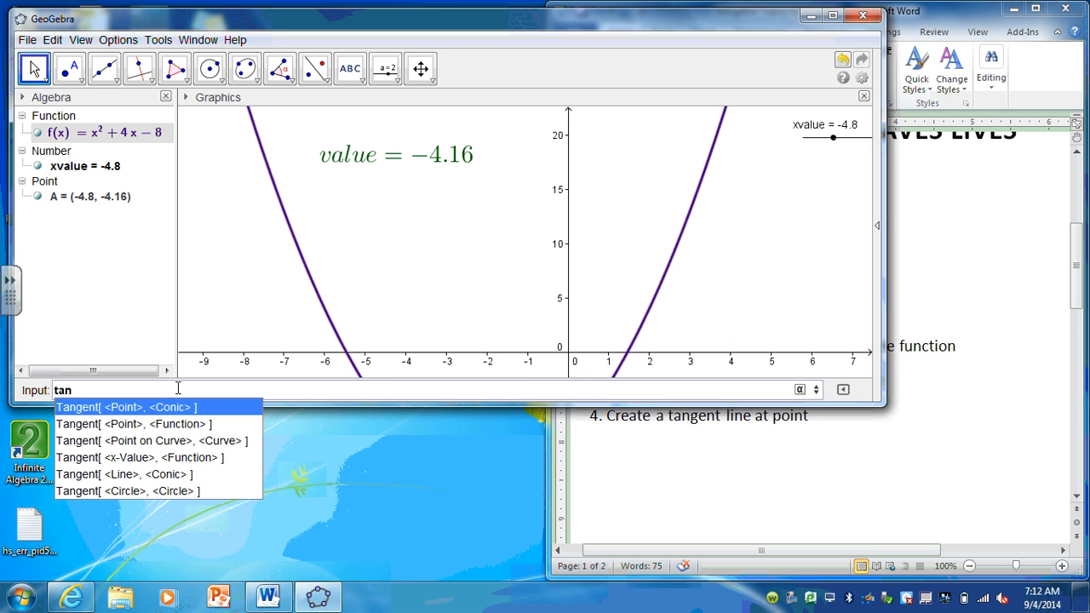
pyautogui.press('Down')
pyautogui.press('Return')
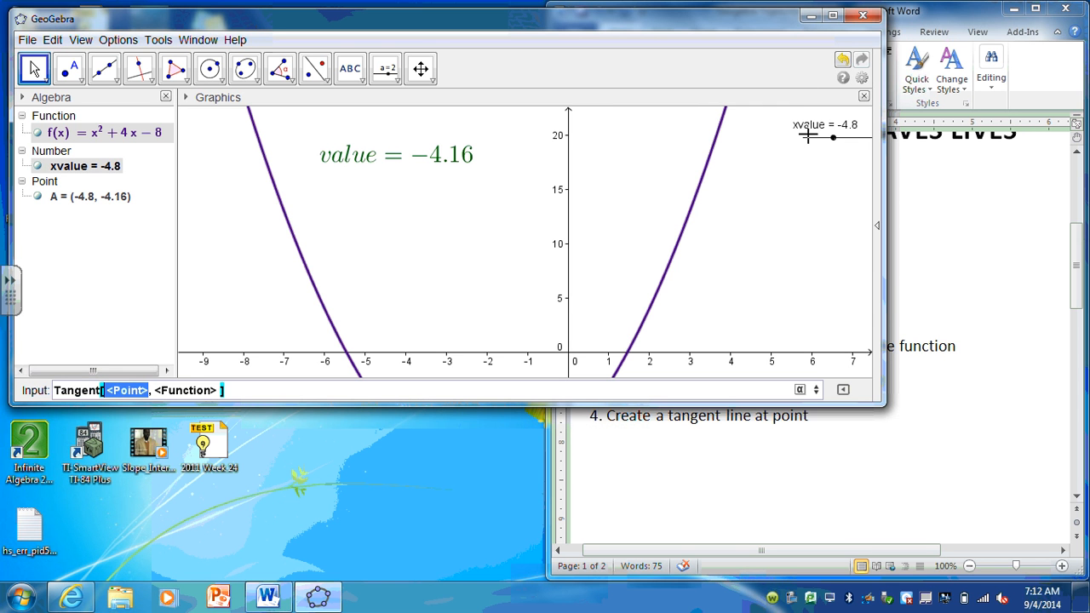
# Complete the Tangent command with the arguments xvalue and f(x) and create the tangent line.
pyautogui.write('xvalue')
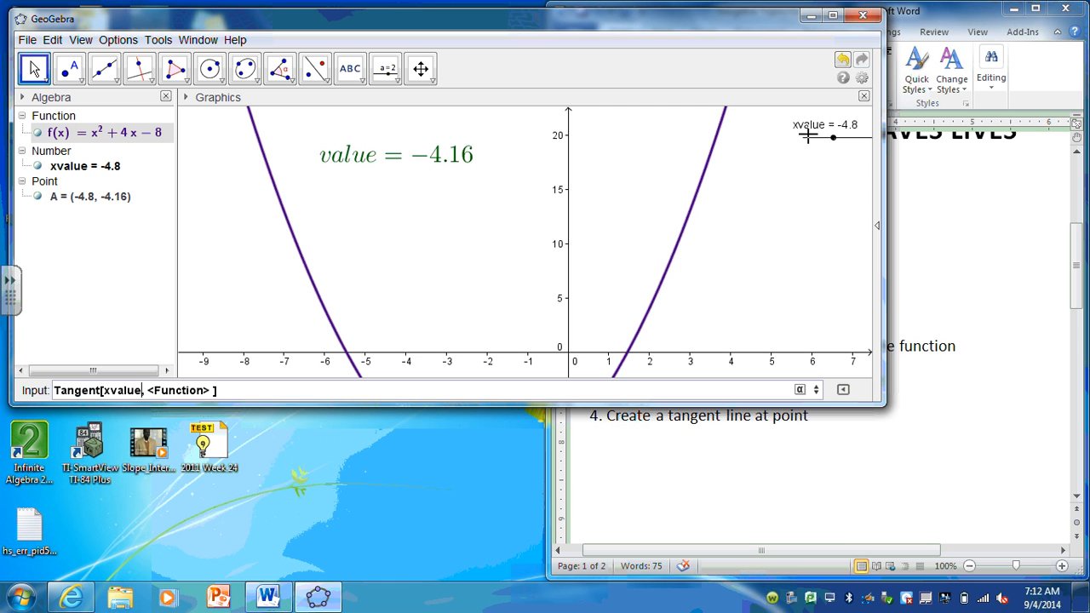
pyautogui.press('Right')
pyautogui.press('Right')
pyautogui.press('BackSpace')
pyautogui.press('BackSpace')
pyautogui.press('BackSpace')
pyautogui.press('BackSpace')
pyautogui.press('BackSpace')
pyautogui.press('BackSpace')
pyautogui.press('BackSpace')
pyautogui.press('BackSpace')
pyautogui.press('BackSpace')
pyautogui.press('BackSpace')
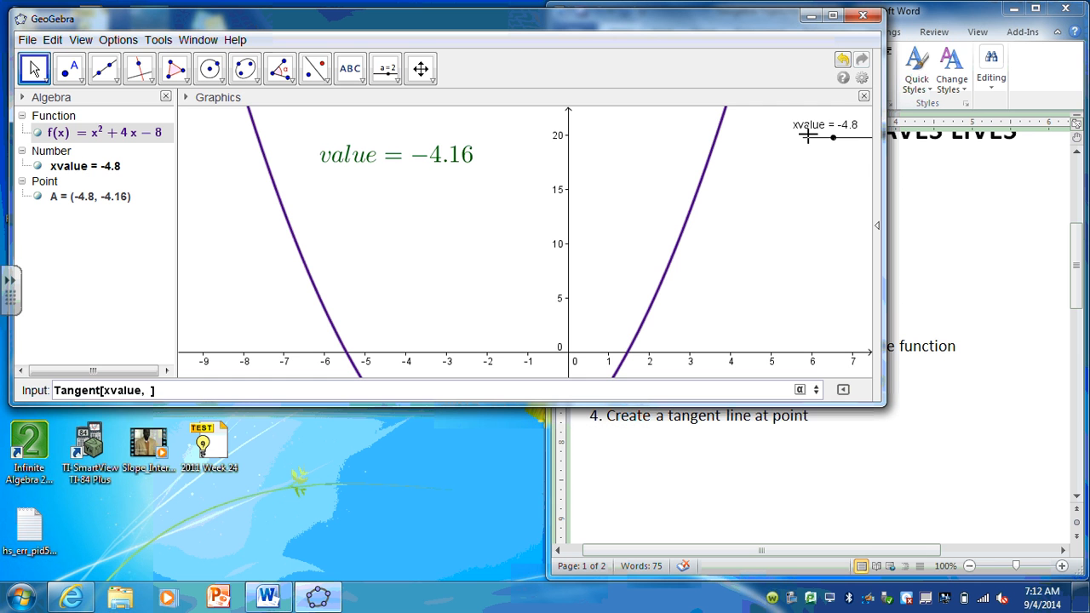
pyautogui.write('f(x ')
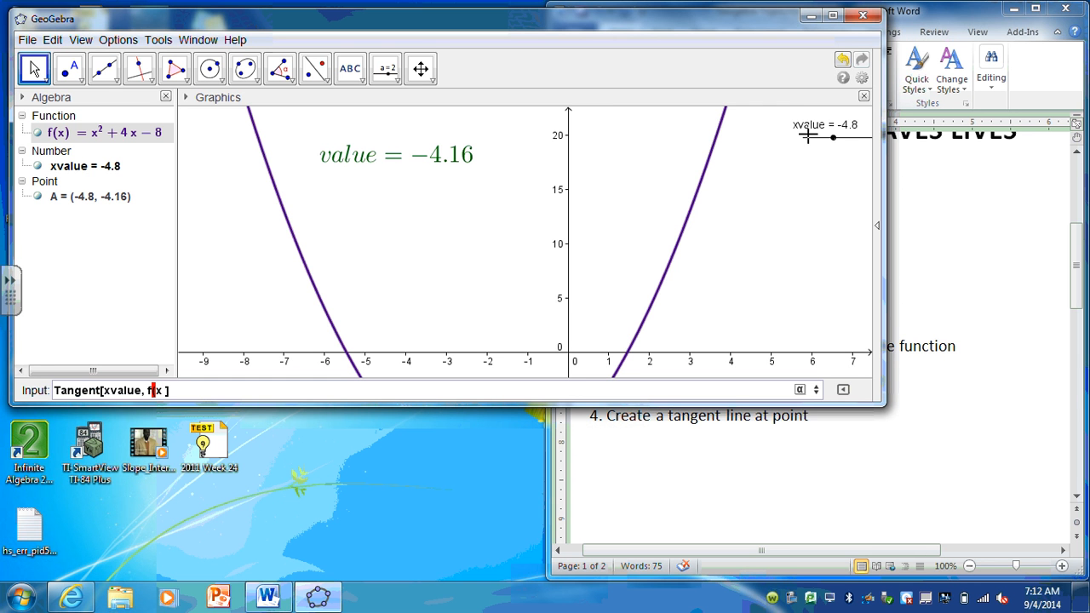
pyautogui.write(')')
pyautogui.press('Return')
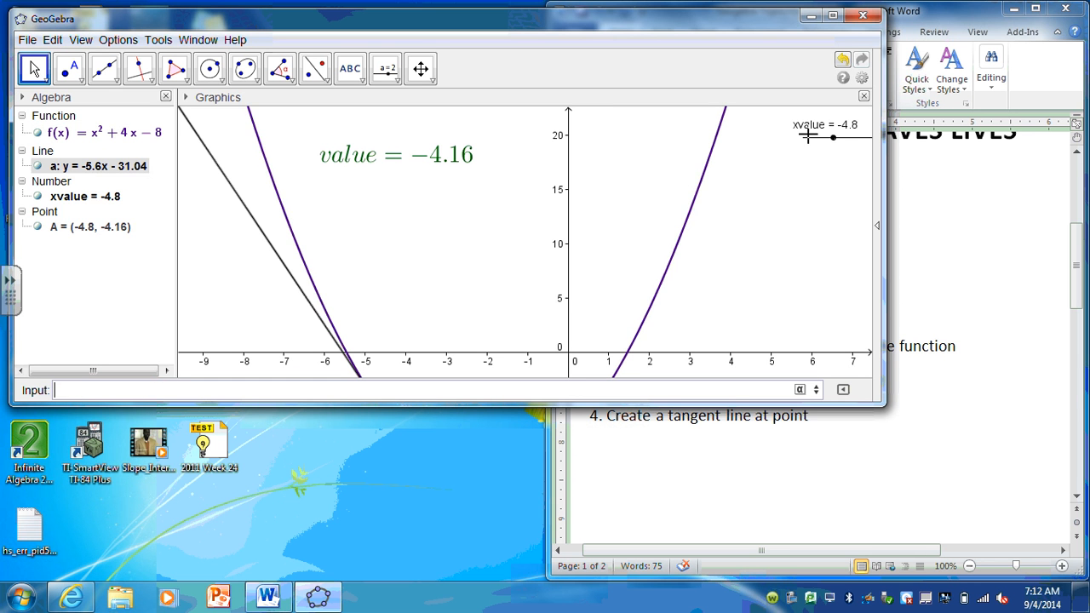
# Maximize the GeoGebra window and set the xvalue slider to -0.8.
pyautogui.click(834, 17)
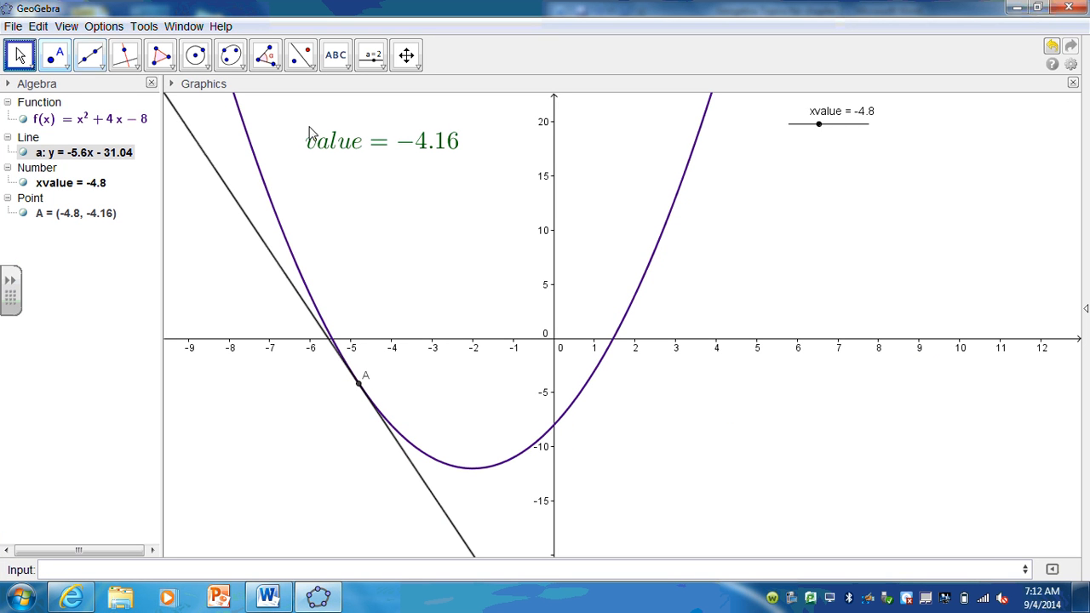
pyautogui.click(818, 125)
pyautogui.moveTo(818, 127); pyautogui.dragTo(827, 156)
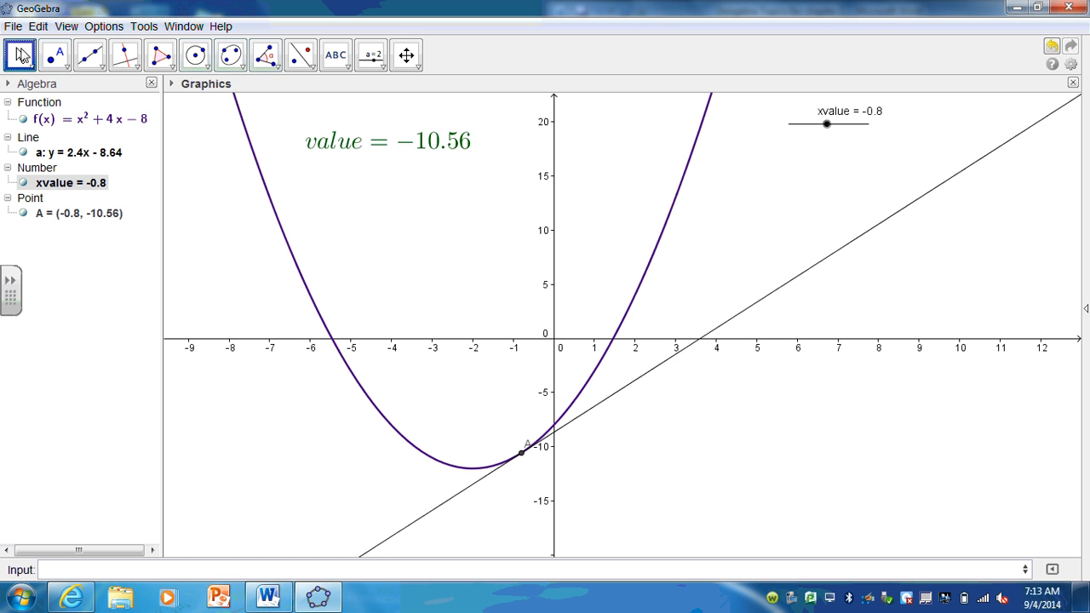
# Color the tangent line dark gold (204, 153, 0) in its object properties.
pyautogui.click(791, 279)
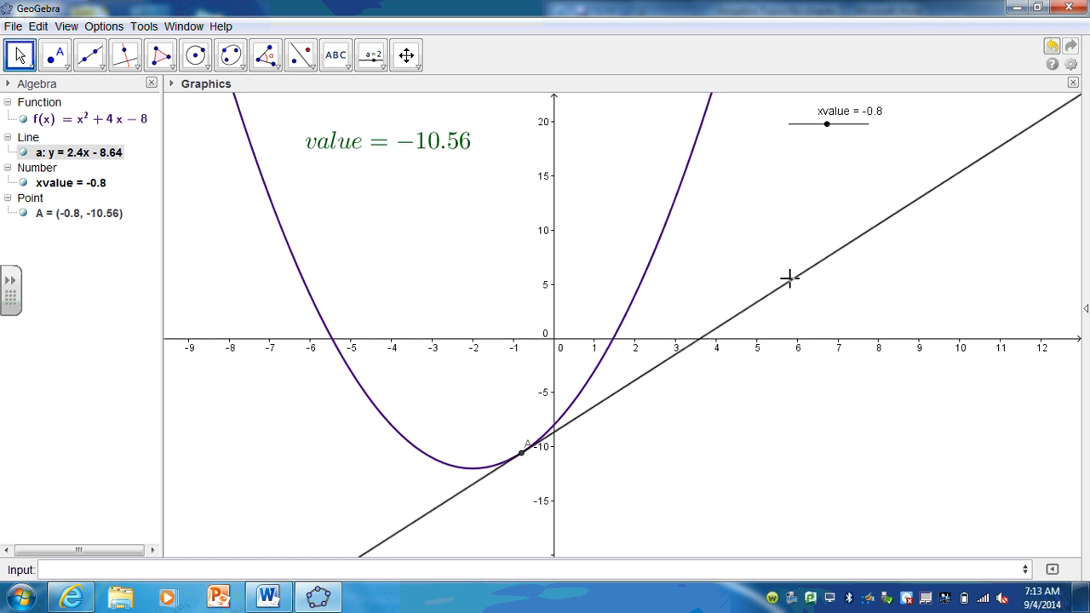
pyautogui.doubleClick(790, 279)
pyautogui.click(450, 318)
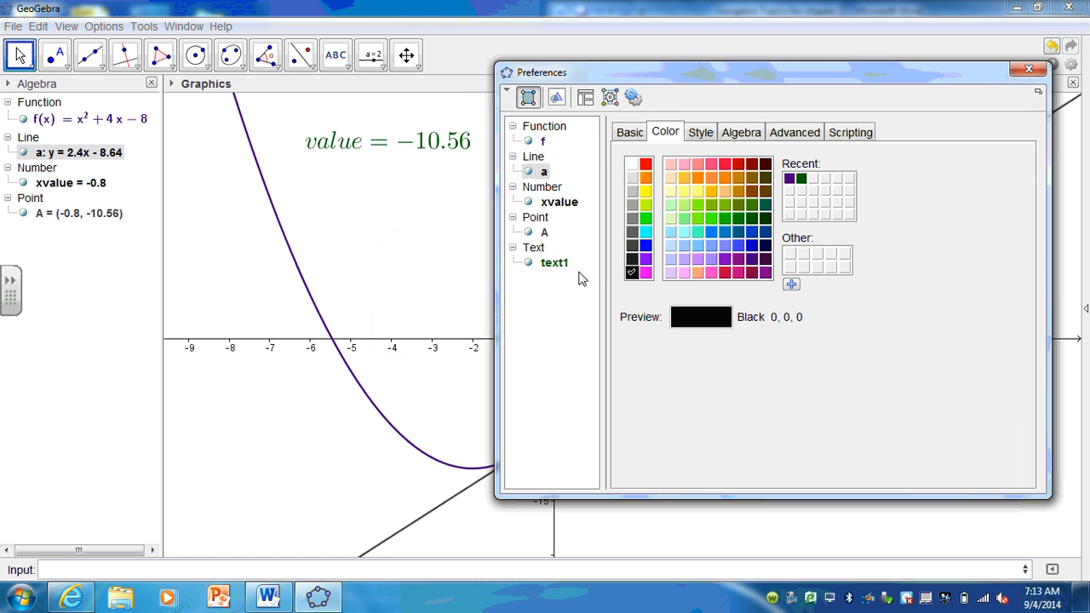
pyautogui.click(737, 191)
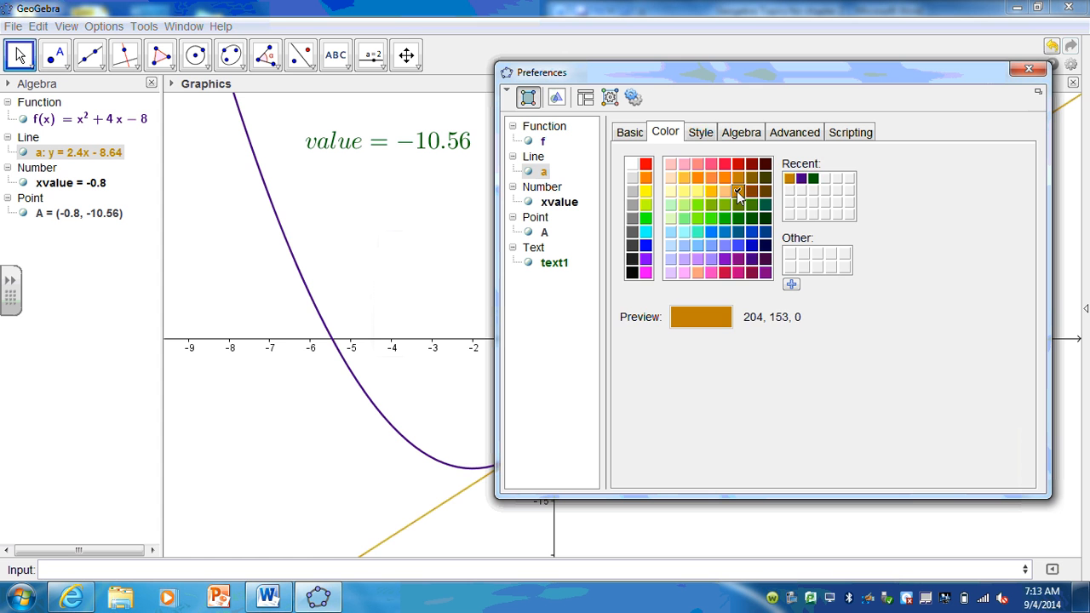
# Increase the tangent line's thickness, close its properties, and set the xvalue slider to -0.4.
pyautogui.click(700, 134)
pyautogui.click(648, 185)
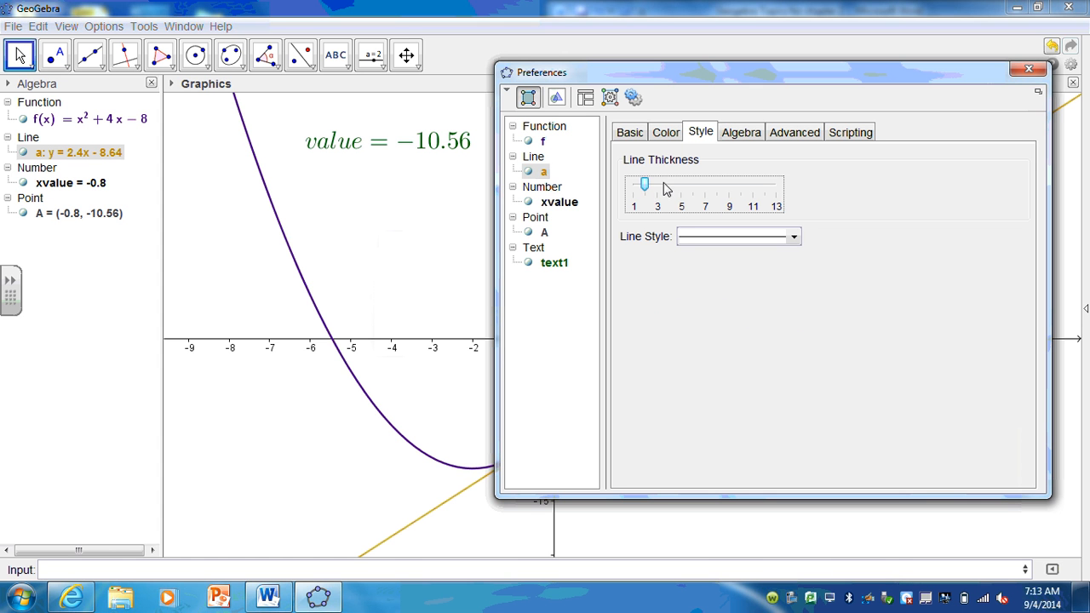
pyautogui.moveTo(651, 189); pyautogui.dragTo(680, 187)
pyautogui.click(1028, 70)
pyautogui.click(831, 125)
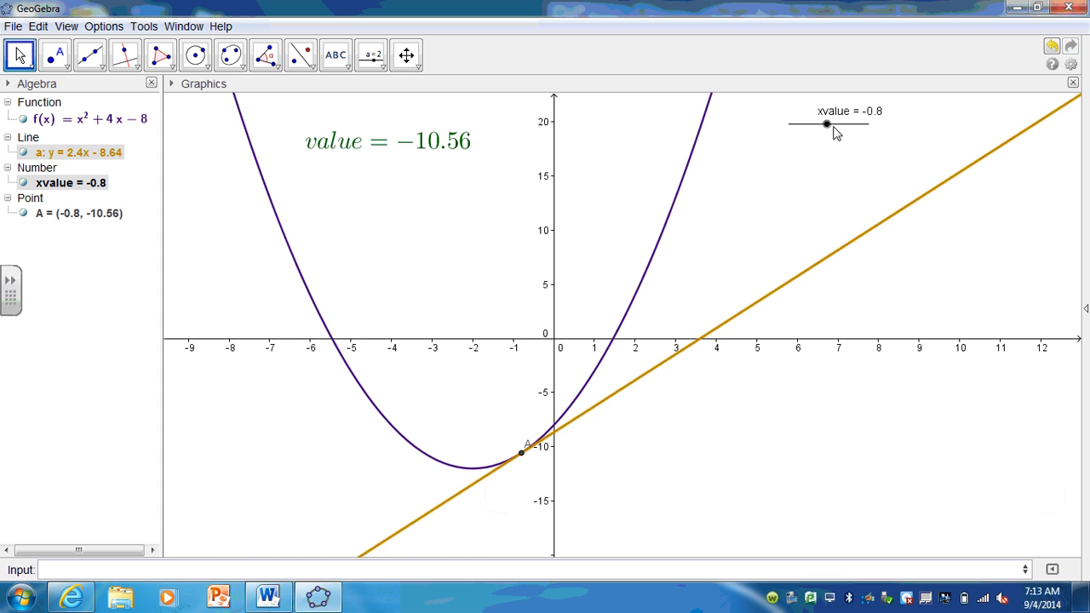
pyautogui.moveTo(831, 128); pyautogui.dragTo(827, 127)
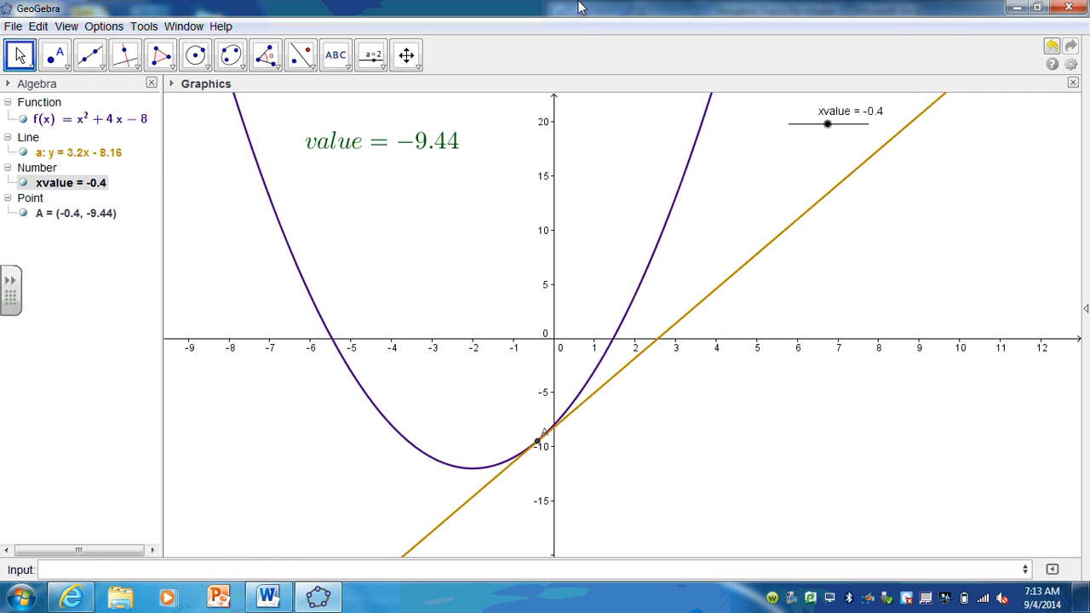
# Restore the GeoGebra window to a reduced, slightly taller size and redefine the function as f(x)=cos(2*x)+3.
pyautogui.doubleClick(579, 7)
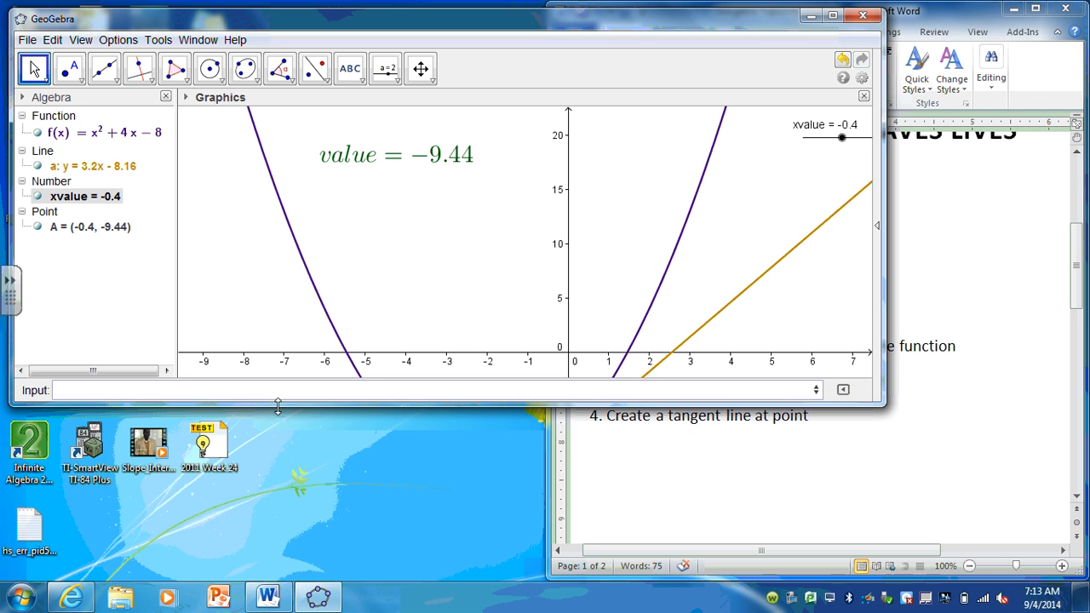
pyautogui.moveTo(285, 403); pyautogui.dragTo(284, 440)
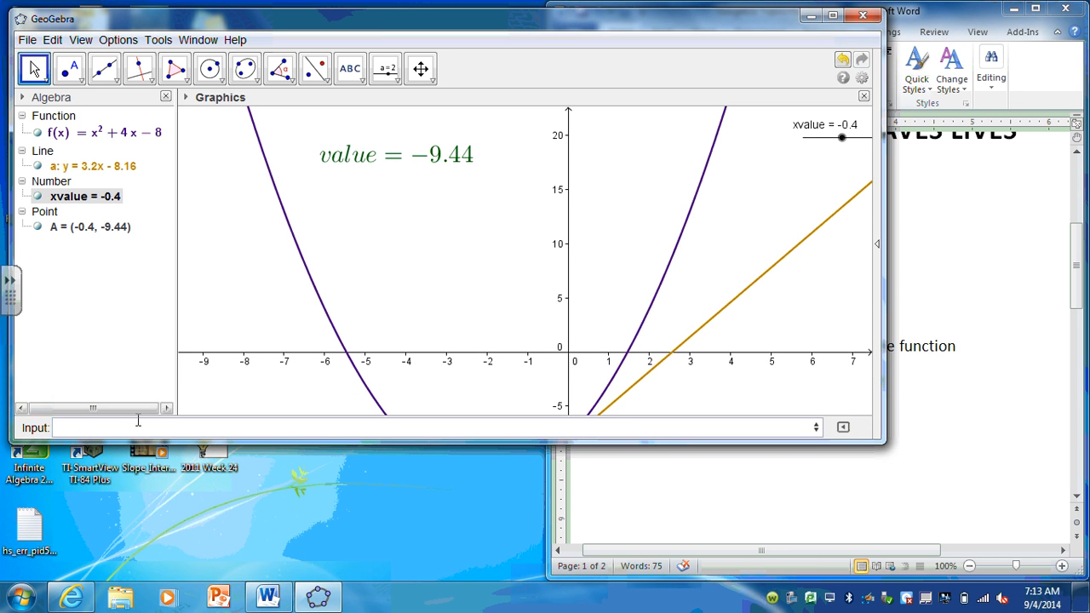
pyautogui.click(113, 431)
pyautogui.write('f(')
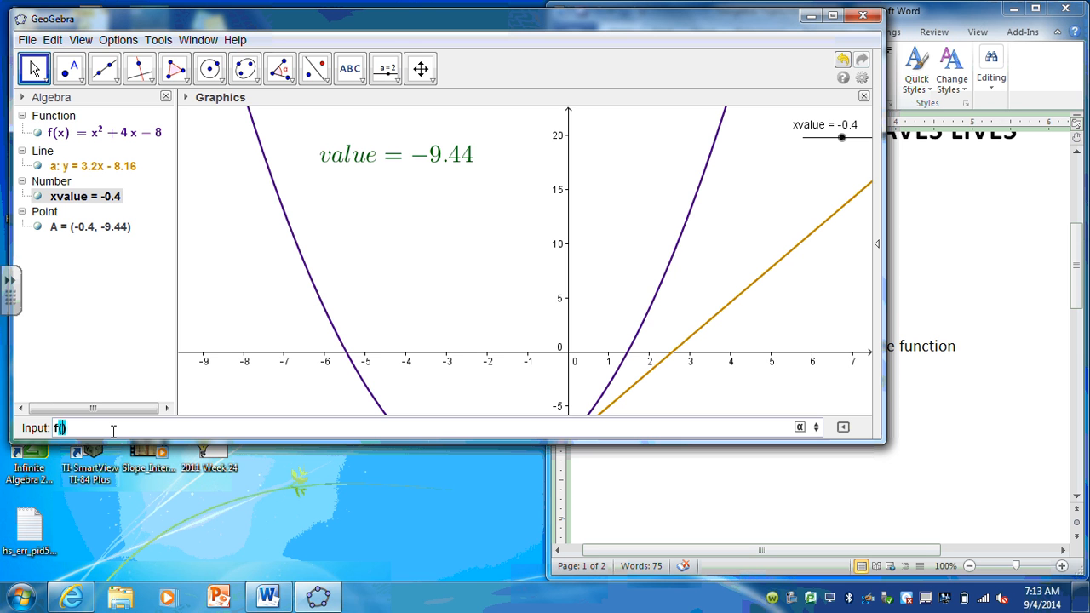
pyautogui.write('x)=')
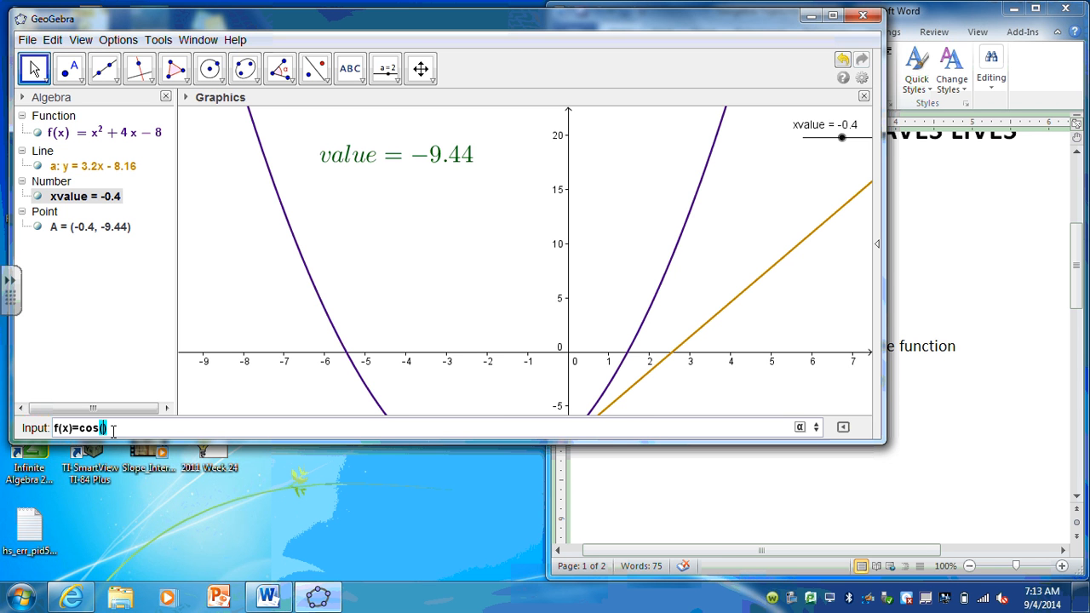
pyautogui.write('cos(2*')
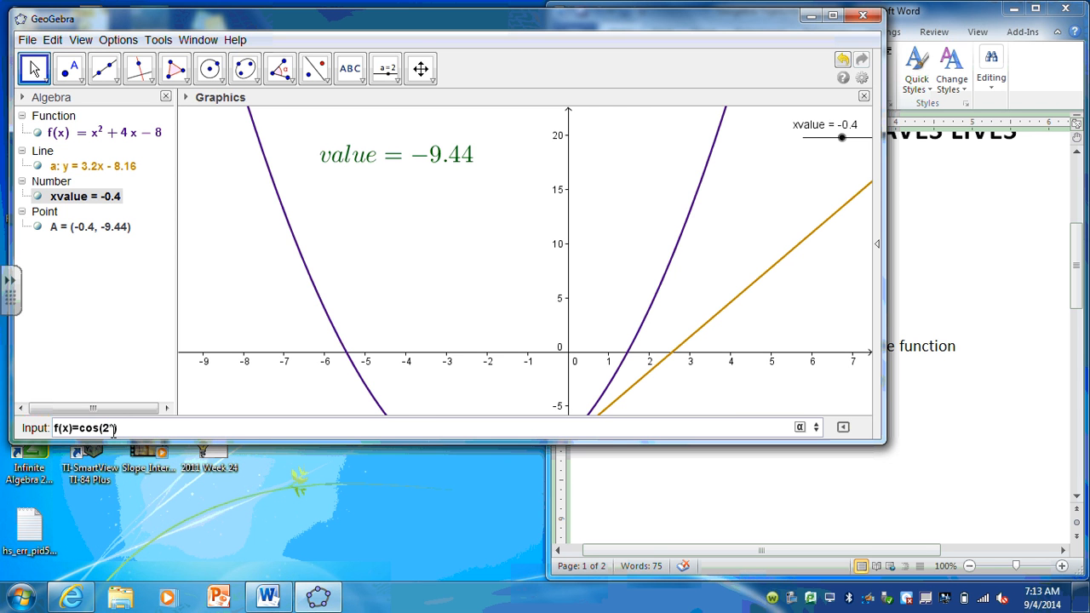
pyautogui.write('x)+3')
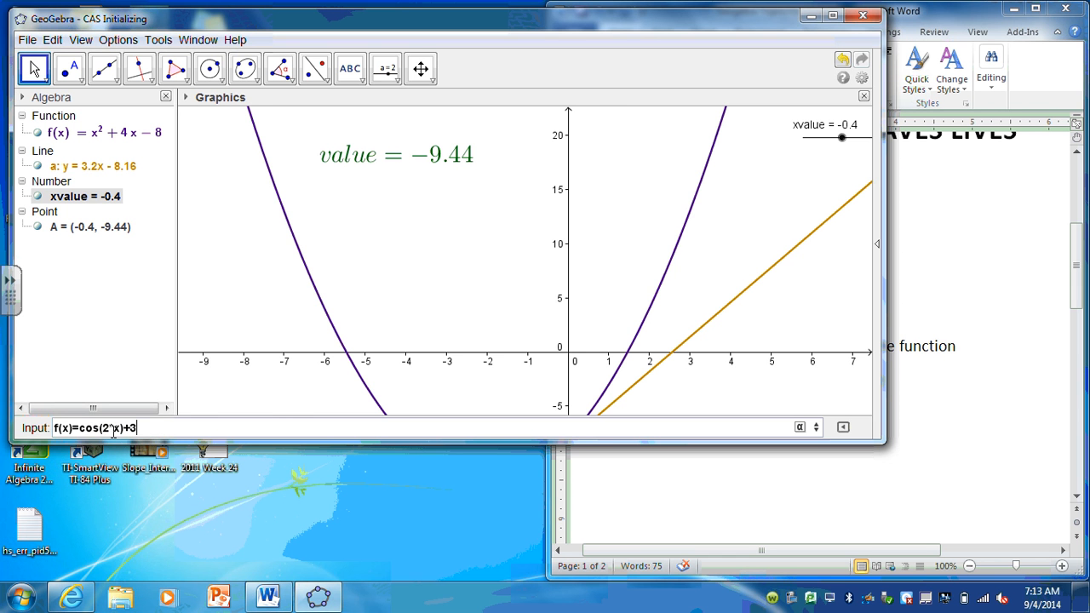
pyautogui.press('Return')
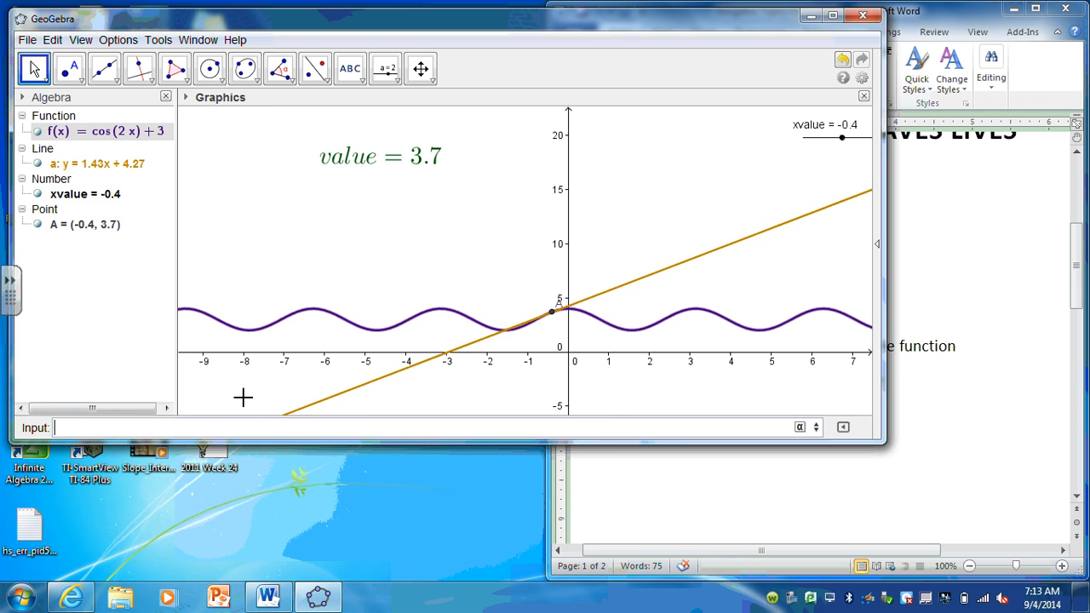
# Maximize the GeoGebra window and move the xvalue slider to 3.2 along the cosine curve.
pyautogui.click(830, 16)
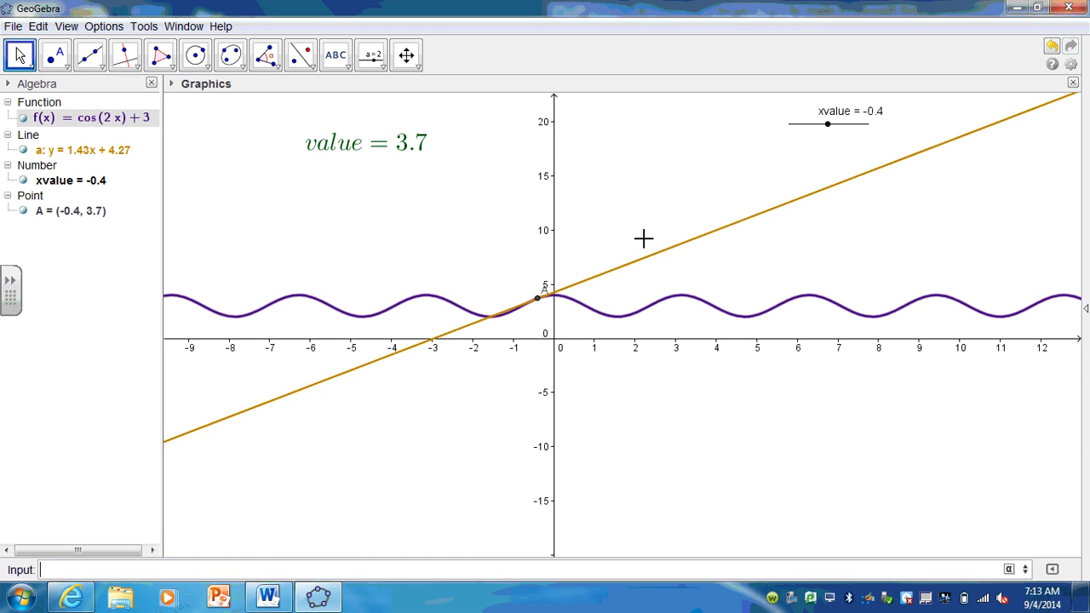
pyautogui.moveTo(827, 124)
pyautogui.mouseDown()
pyautogui.moveTo(847, 128)
pyautogui.moveTo(817, 136)
pyautogui.moveTo(840, 137)
pyautogui.mouseUp()
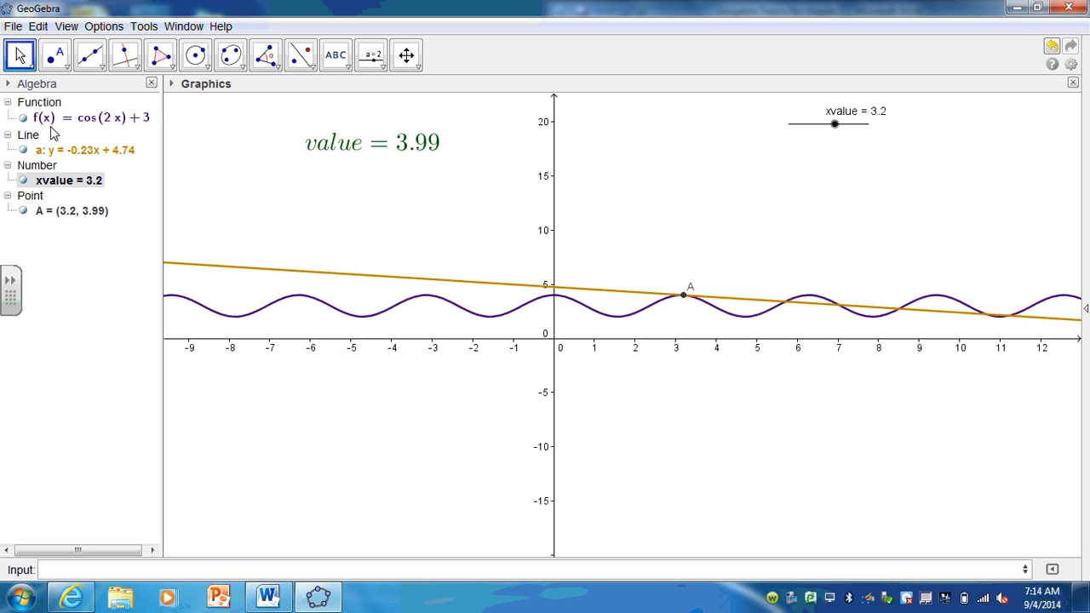